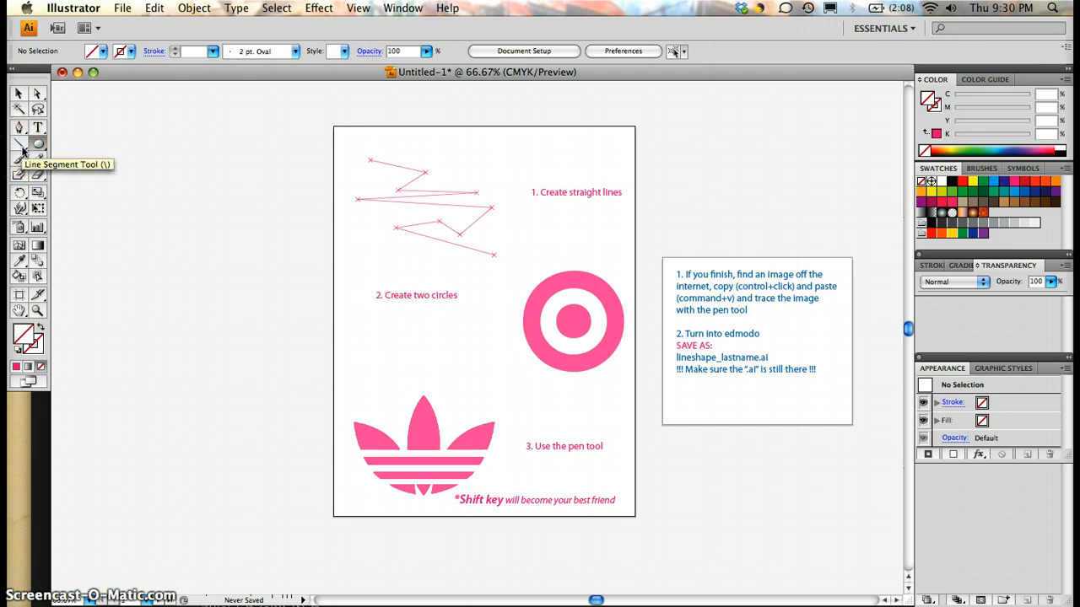
Step: With the Line Segment tool active, try a dark blue fill colour, then reset the fill to none
{"action": "left_click", "coordinate": [22, 147]}
{"action": "left_click_drag", "start_coordinate": [195, 182], "coordinate": [414, 180]}
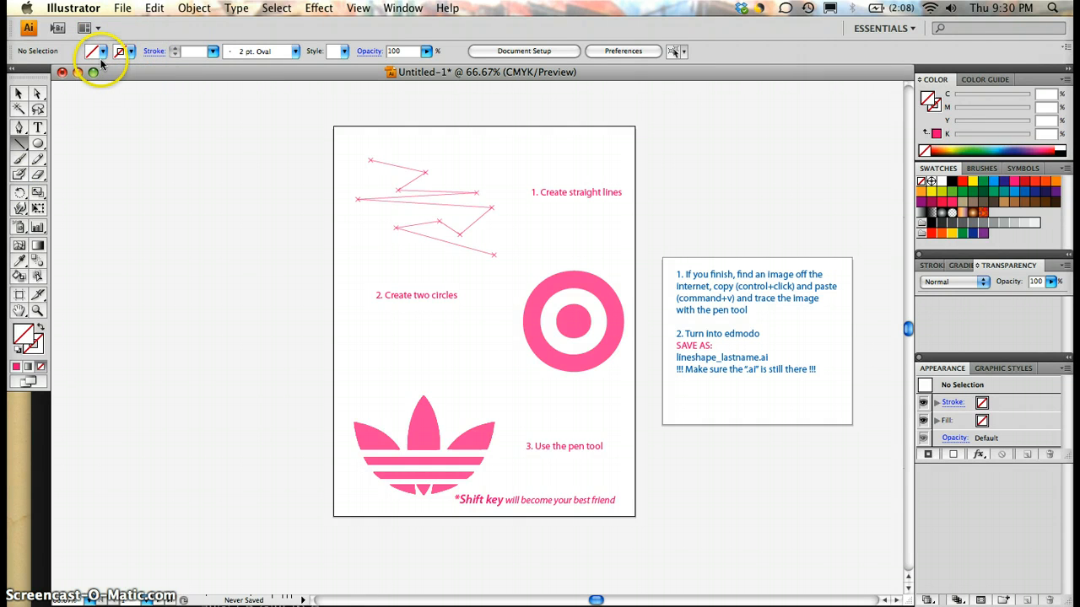
{"action": "left_click", "coordinate": [103, 51]}
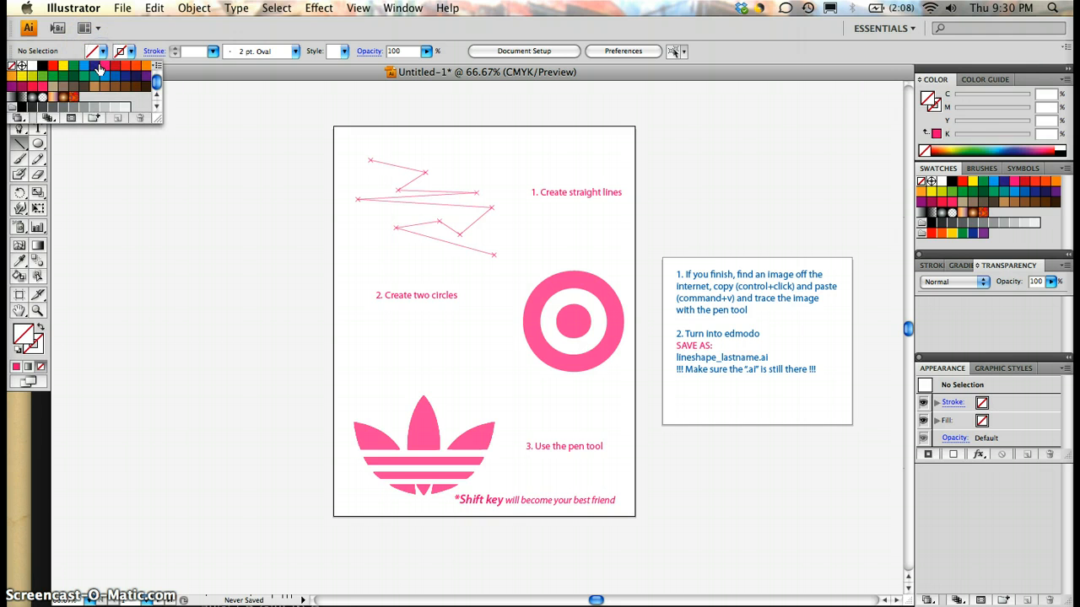
{"action": "left_click", "coordinate": [94, 65]}
{"action": "left_click", "coordinate": [103, 51]}
{"action": "left_click", "coordinate": [103, 51]}
{"action": "left_click", "coordinate": [11, 65]}
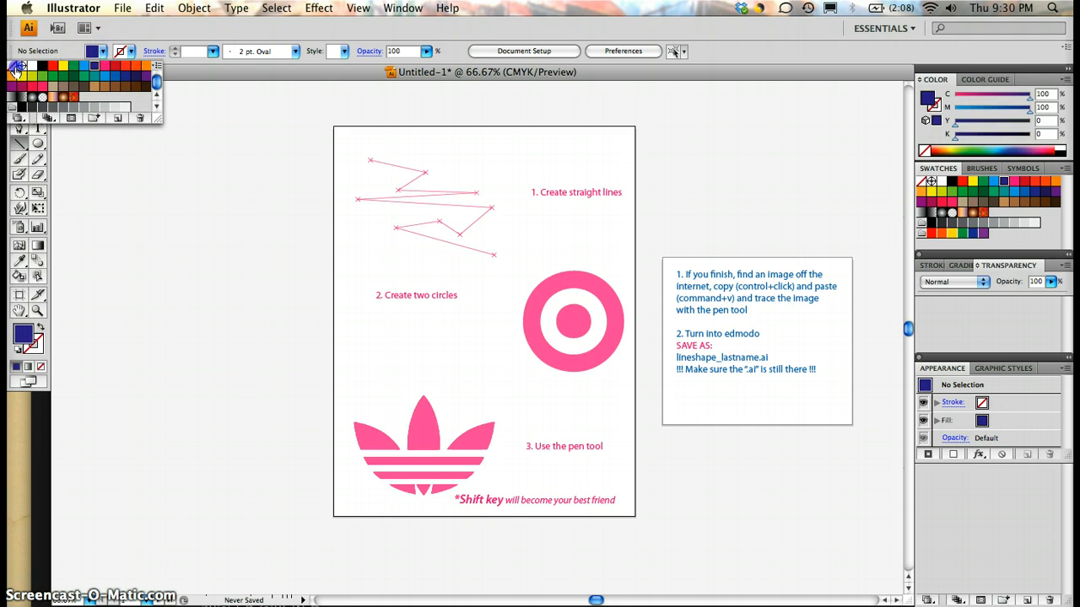
Step: Try a red stroke colour, then reset the stroke to none
{"action": "left_click", "coordinate": [114, 66]}
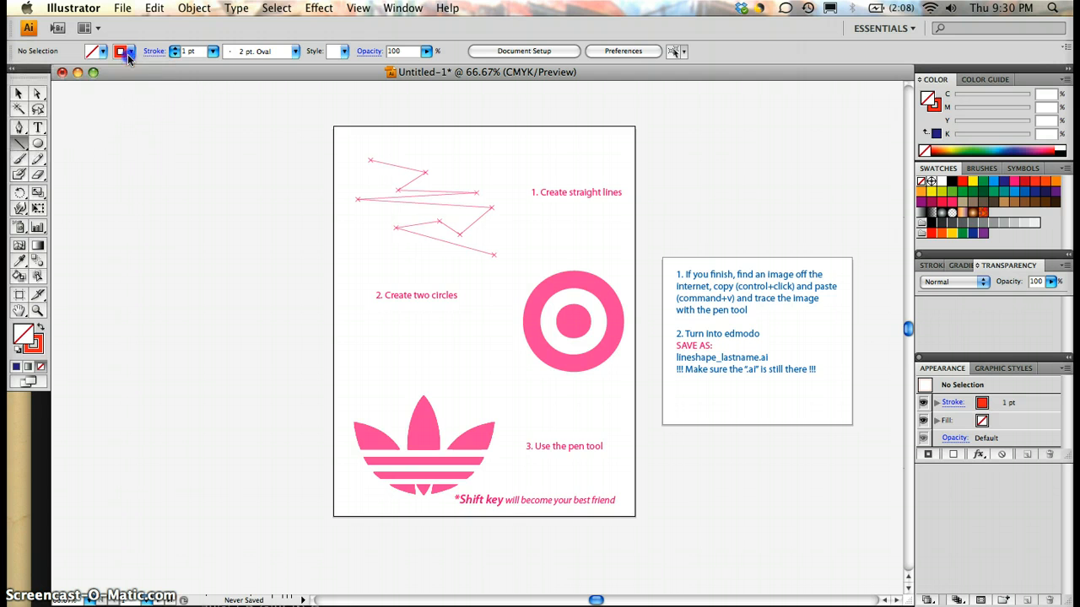
{"action": "left_click", "coordinate": [130, 51]}
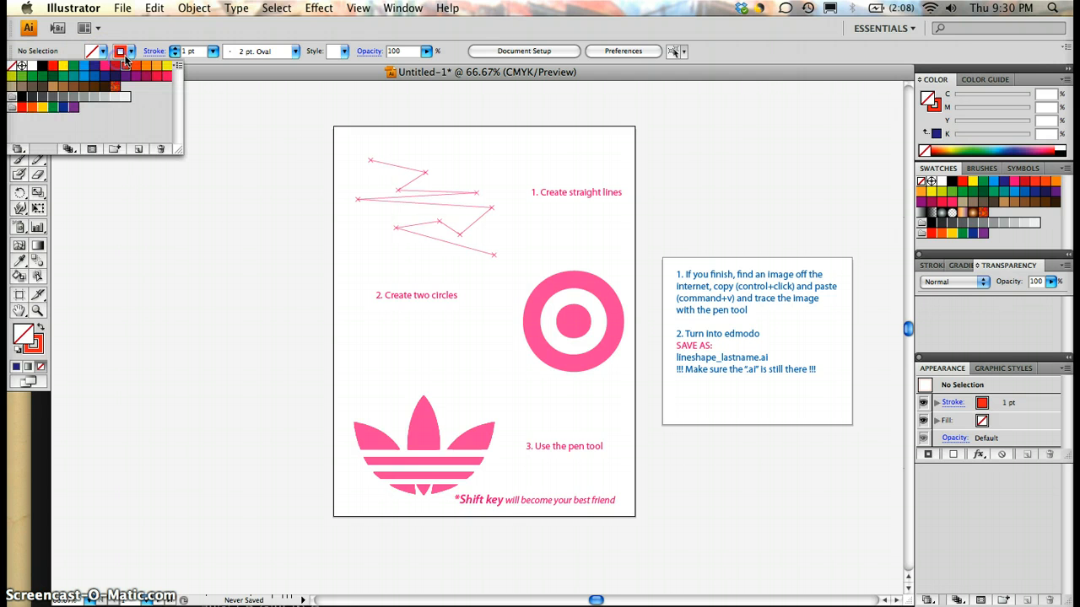
{"action": "left_click", "coordinate": [12, 65]}
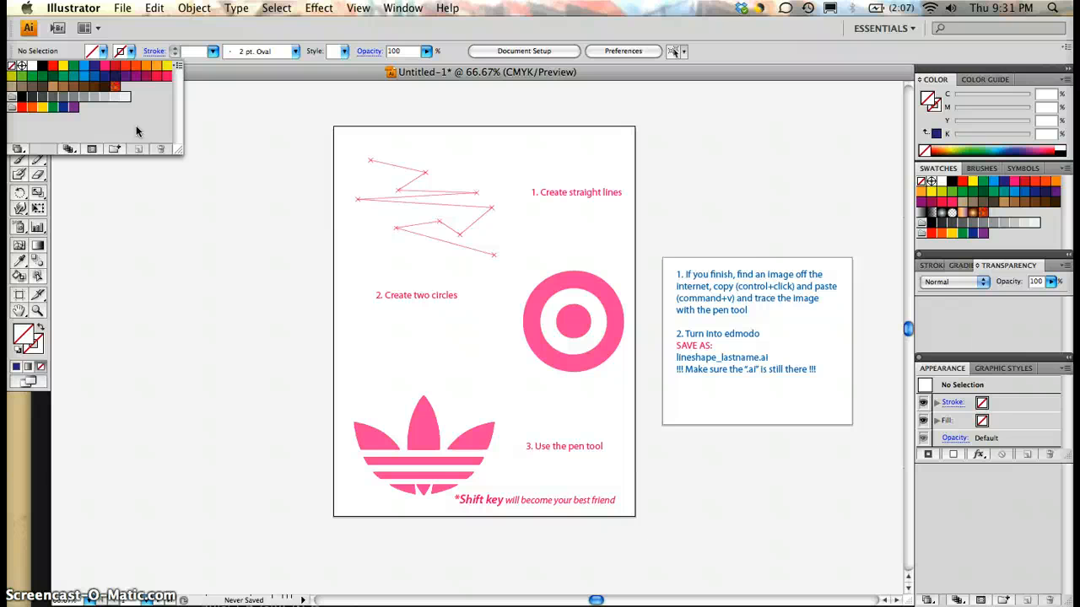
Step: Set the stroke colour to black while leaving the fill at none
{"action": "left_click", "coordinate": [130, 52]}
{"action": "left_click", "coordinate": [131, 53]}
{"action": "left_click", "coordinate": [41, 66]}
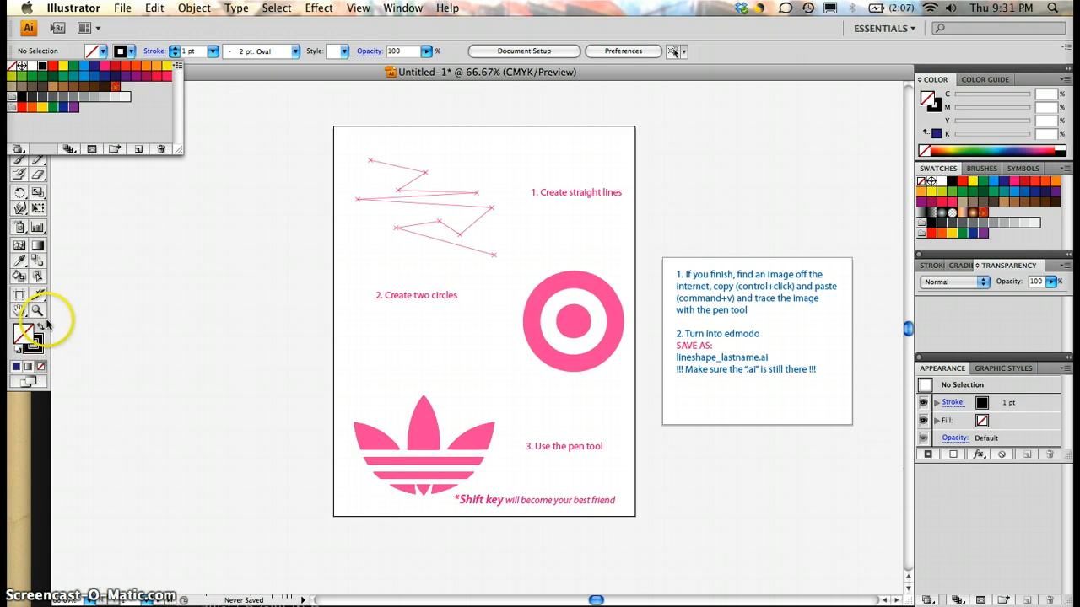
Step: Swap the fill and stroke colours, then swap them back so black is the stroke again
{"action": "left_click", "coordinate": [21, 330]}
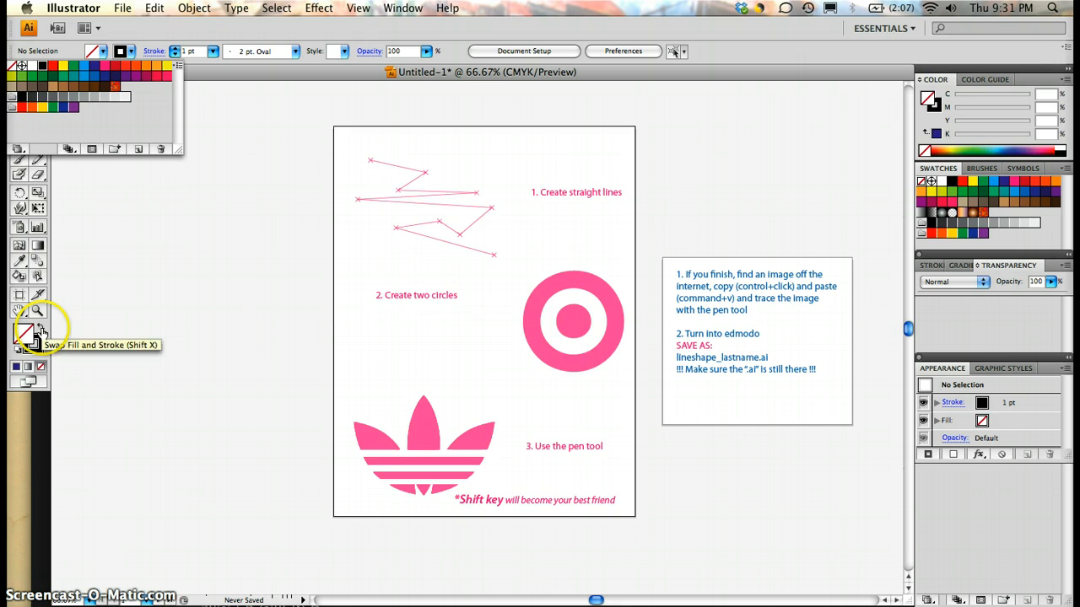
{"action": "left_click", "coordinate": [39, 329]}
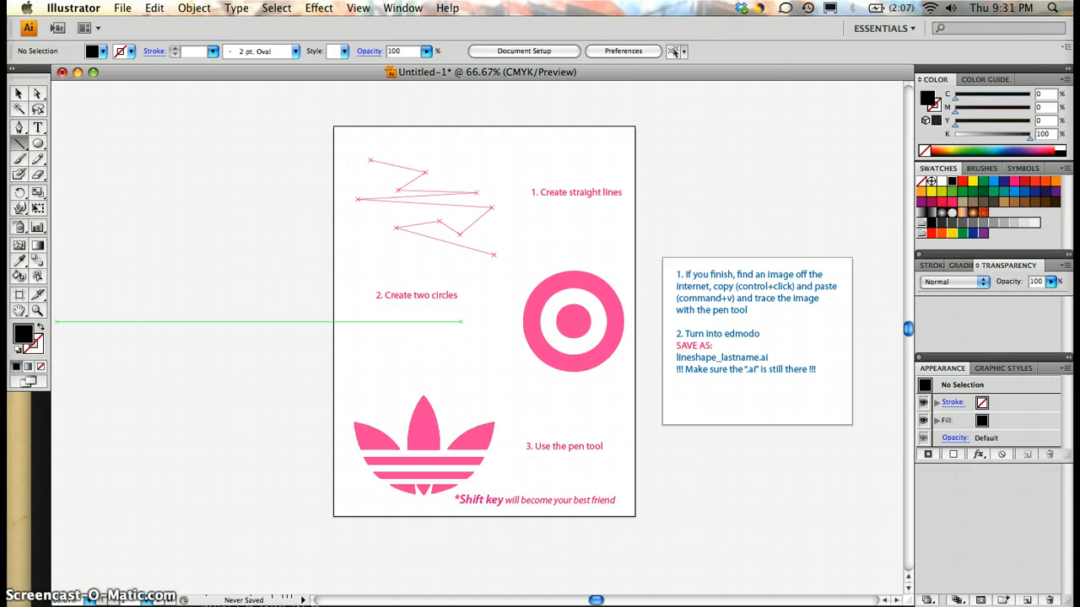
{"action": "left_click", "coordinate": [41, 333]}
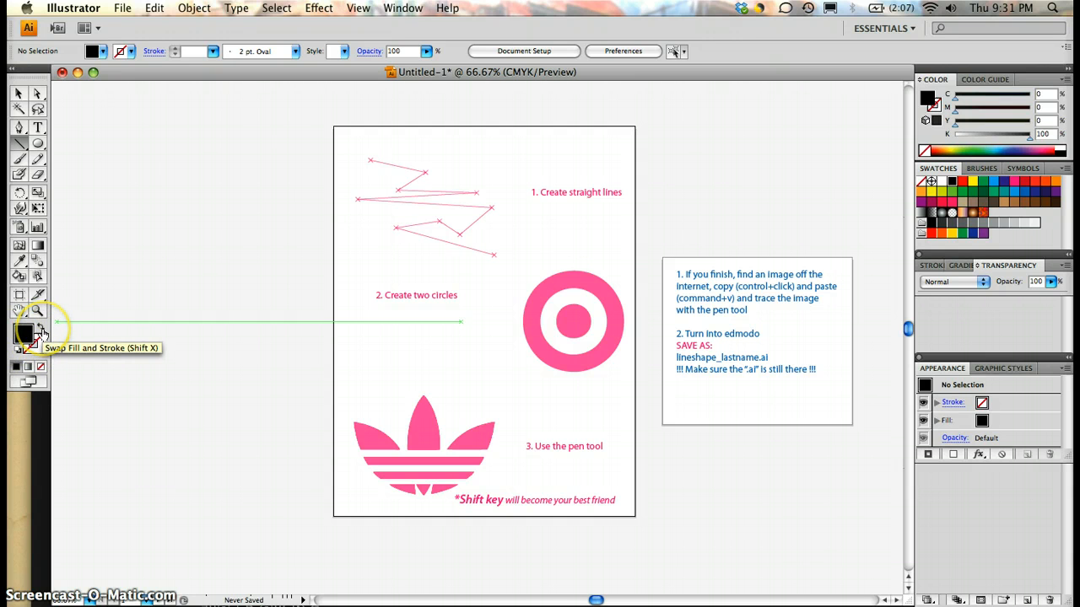
{"action": "left_click", "coordinate": [40, 332]}
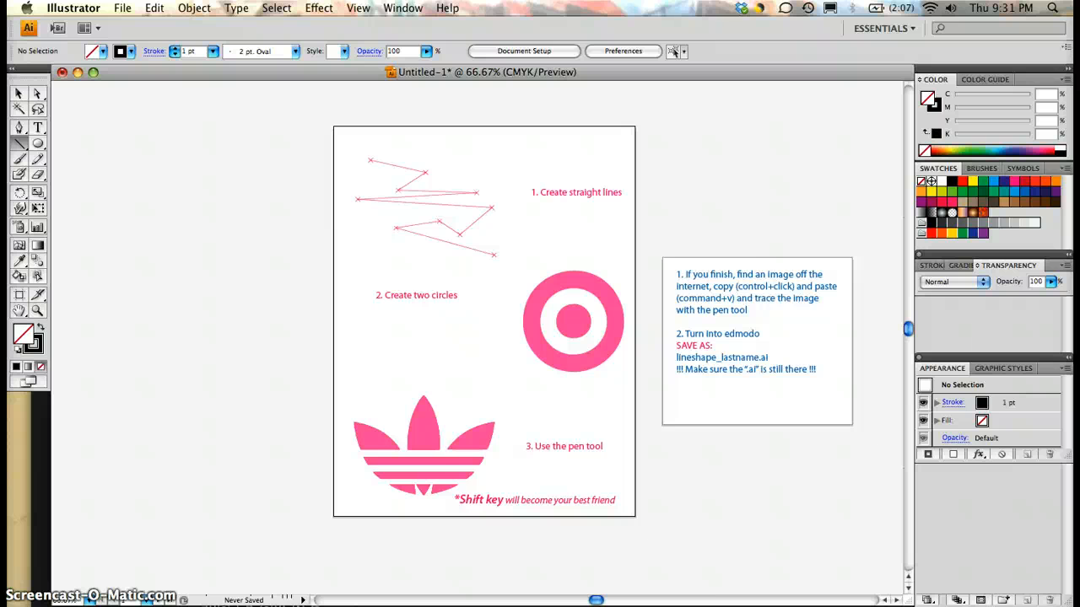
Step: Zoom in and out of the page and bring the zigzag straight-lines exercise into view at 100%
{"action": "key", "text": "super+equal"}
{"action": "key", "text": "super+equal"}
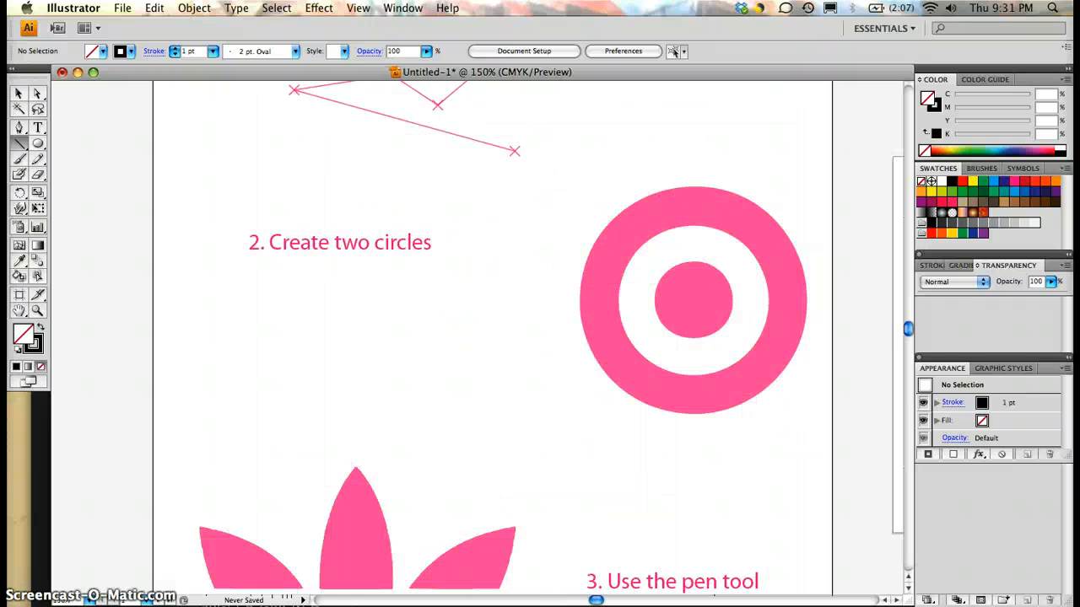
{"action": "key", "text": "super+minus"}
{"action": "key", "text": "super+minus"}
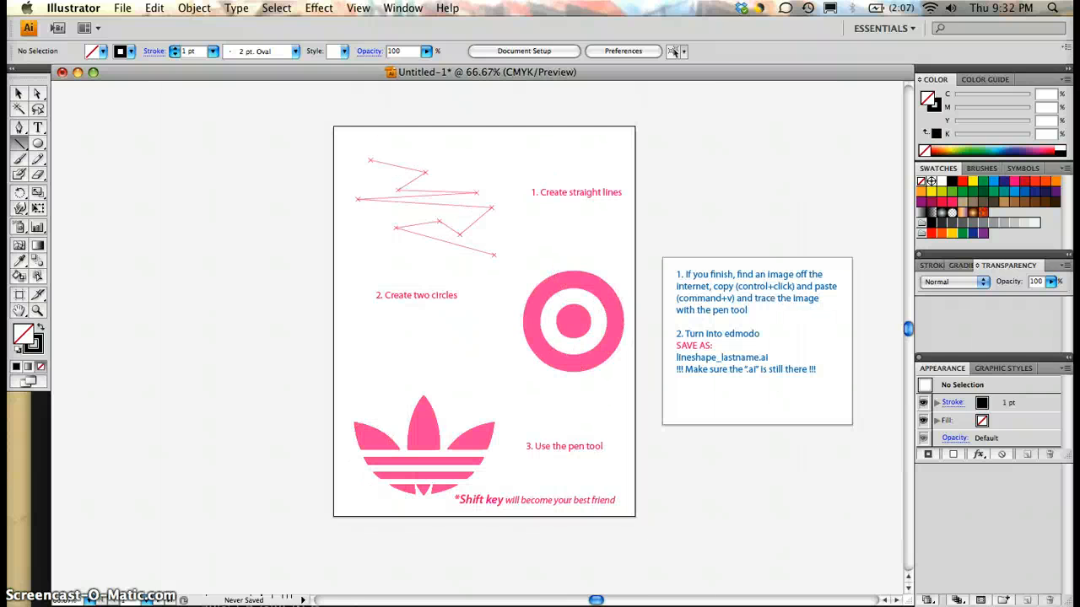
{"action": "key", "text": "super+equal"}
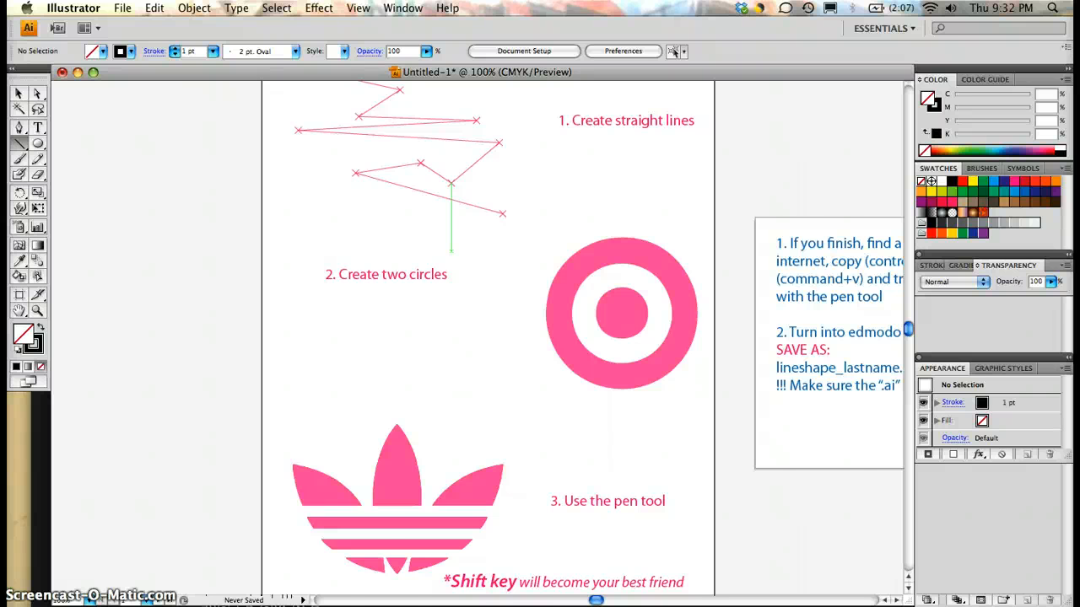
{"action": "scroll", "coordinate": [488, 337], "scroll_direction": "up", "scroll_amount": 5}
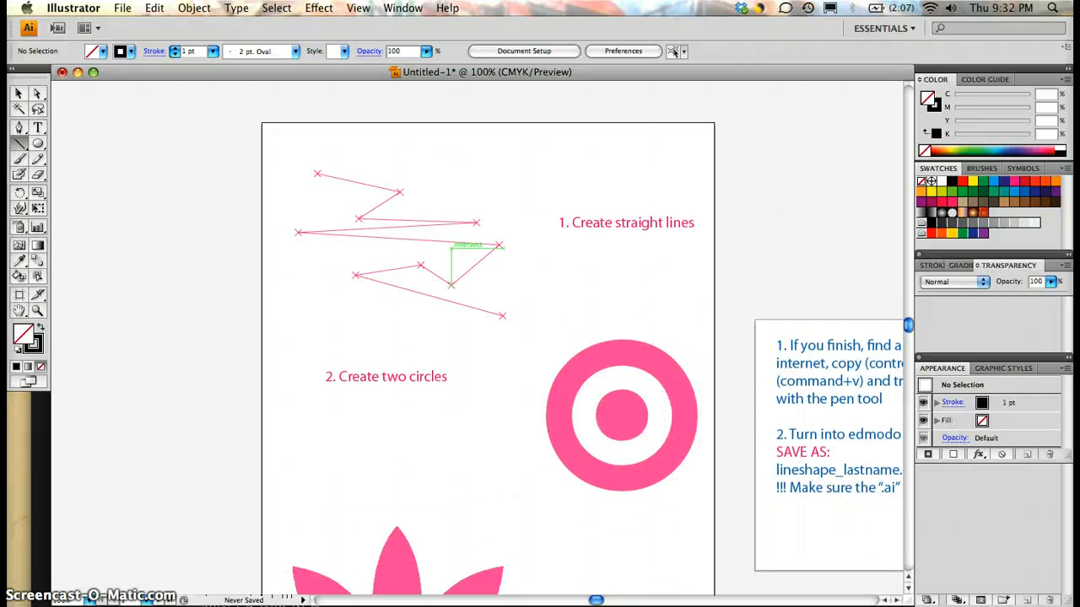
{"action": "left_click", "coordinate": [194, 8]}
{"action": "mouse_move", "coordinate": [154, 8]}
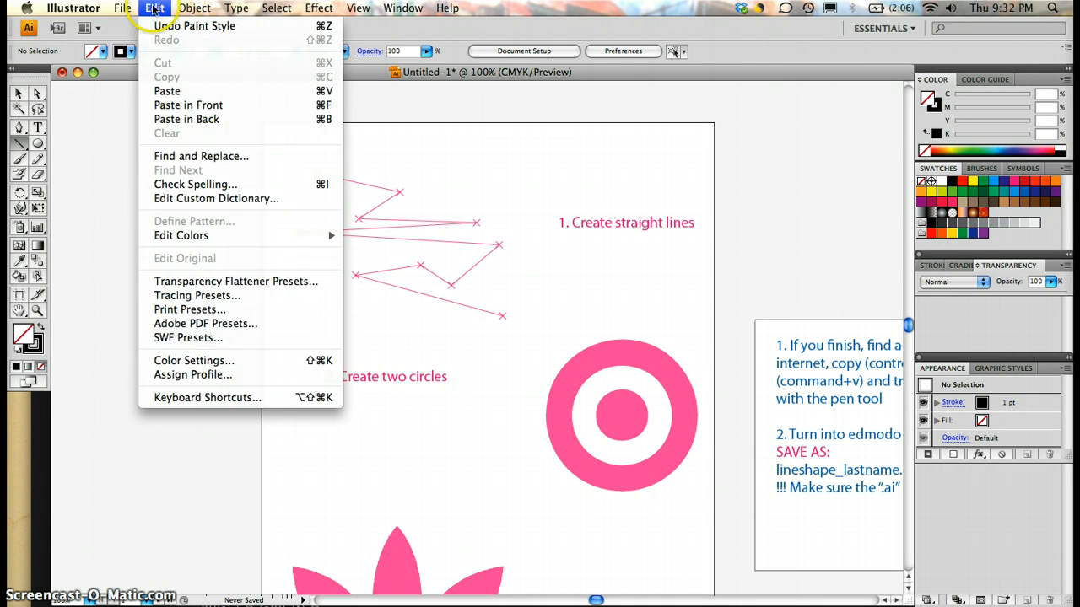
{"action": "mouse_move", "coordinate": [356, 8]}
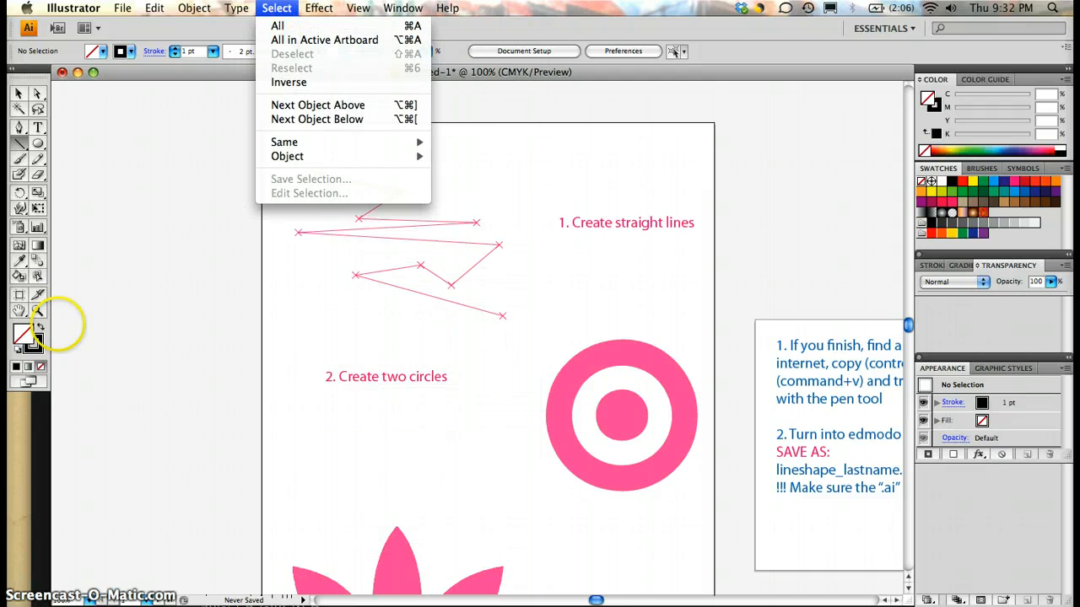
Step: Examine the zigzag guide lines at several magnifications, settling on a 150% view of the whole zigzag
{"action": "left_click", "coordinate": [37, 312]}
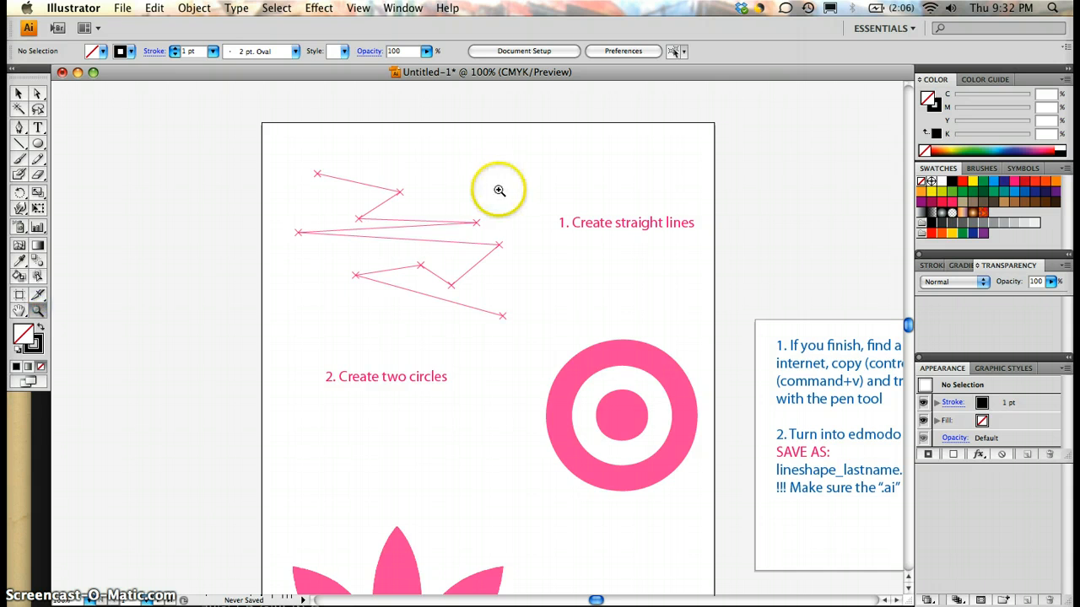
{"action": "left_click", "coordinate": [473, 209]}
{"action": "scroll", "coordinate": [453, 337], "scroll_direction": "down", "scroll_amount": 2}
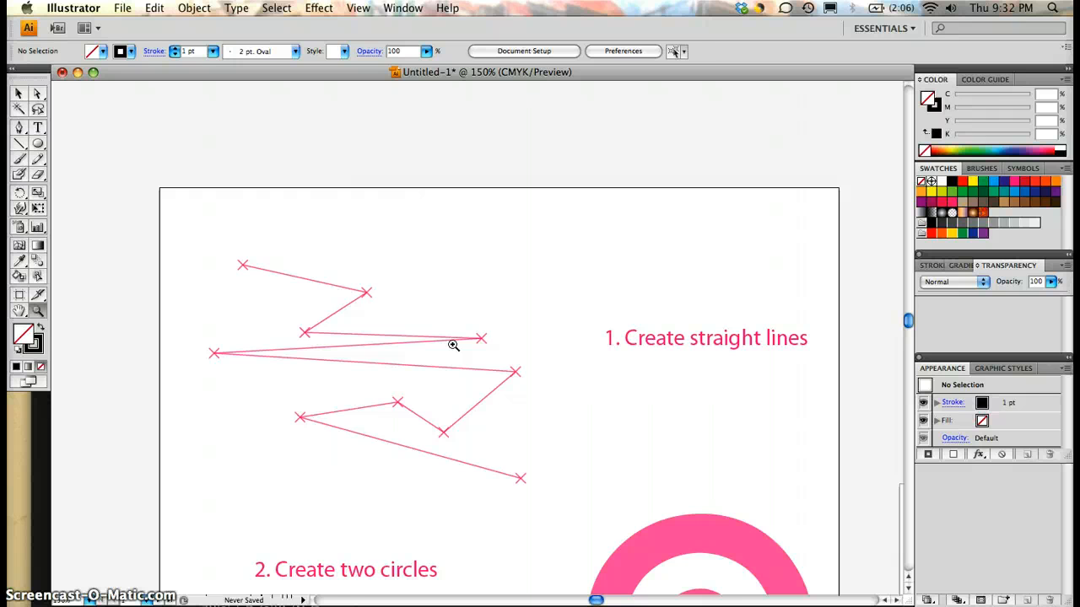
{"action": "left_click", "coordinate": [453, 345], "text": "alt"}
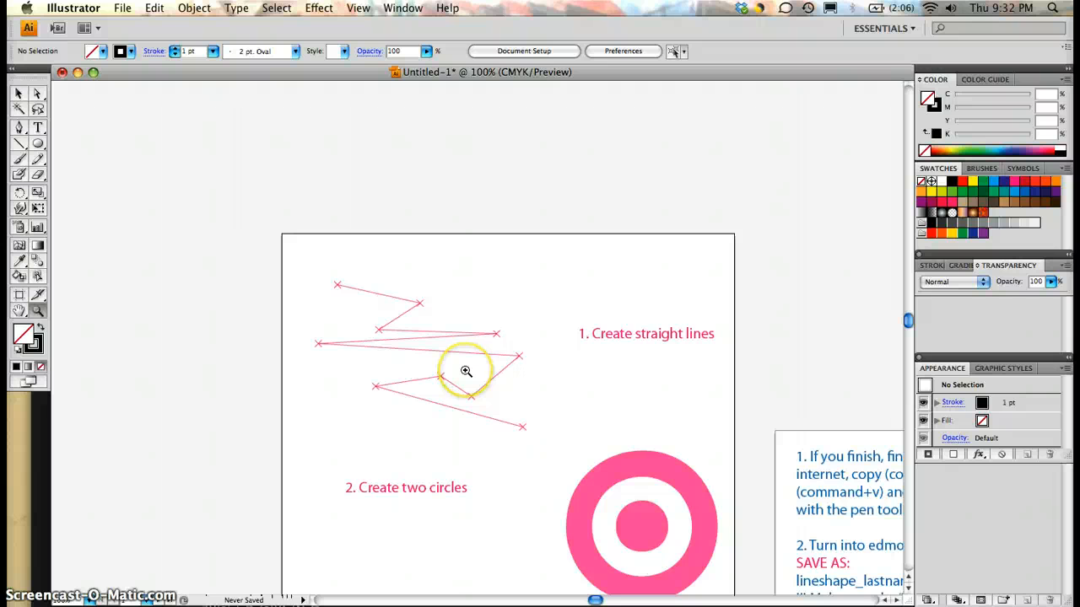
{"action": "left_click", "coordinate": [465, 371]}
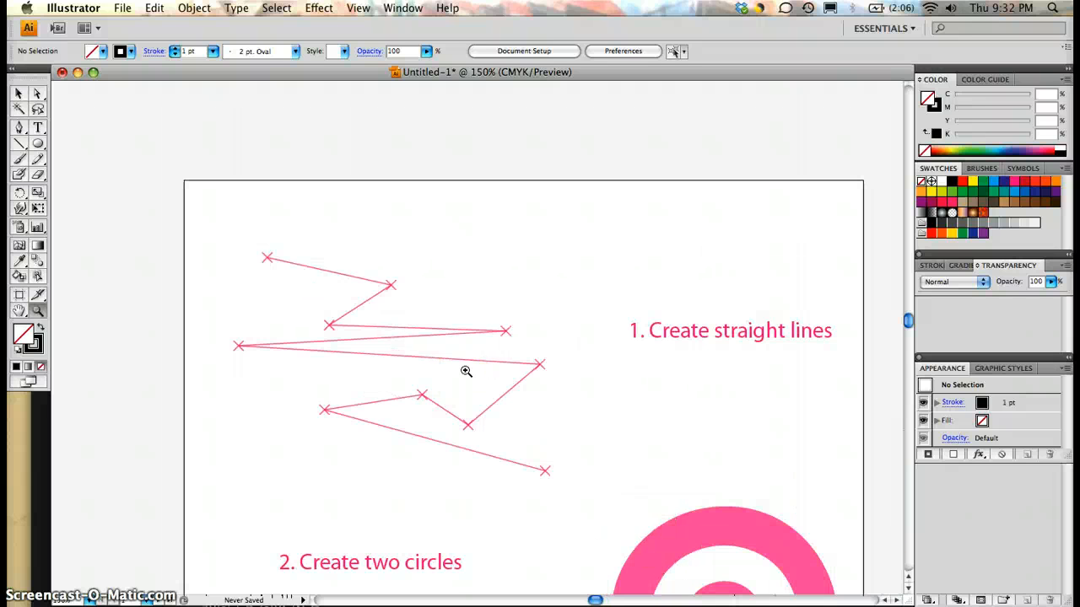
{"action": "key", "text": "super+minus"}
{"action": "key", "text": "super+minus"}
{"action": "key", "text": "super+equal"}
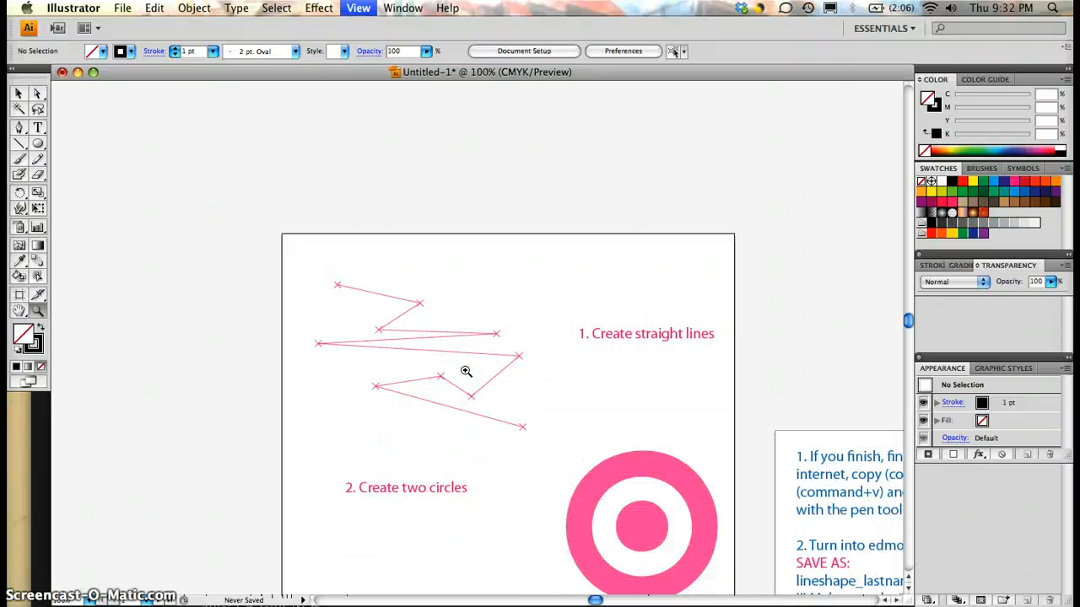
{"action": "key", "text": "super+equal"}
{"action": "key", "text": "super+minus"}
{"action": "key", "text": "super+equal"}
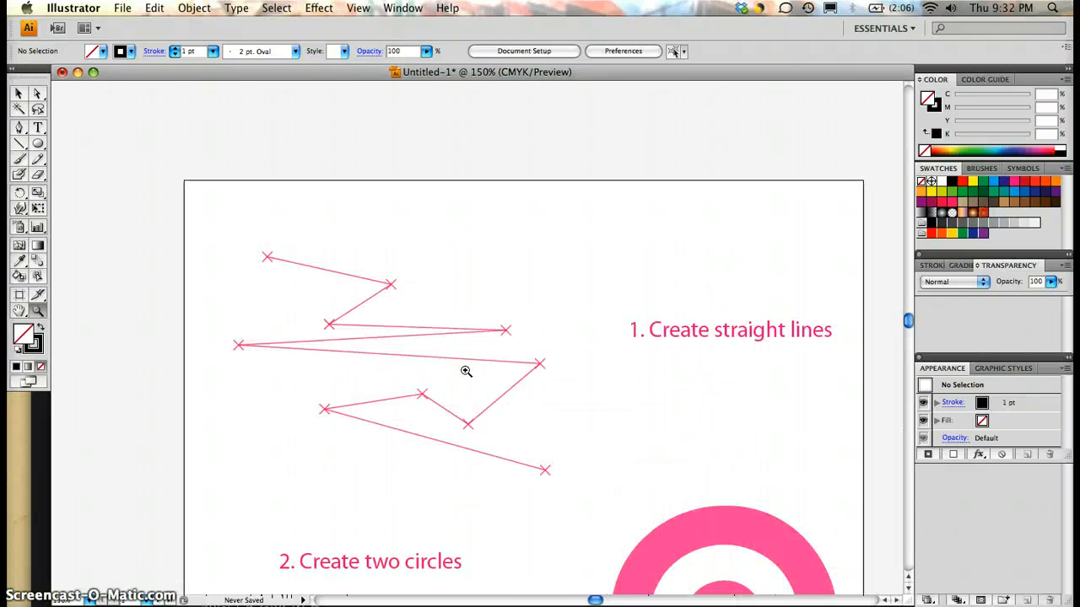
{"action": "key", "text": "super+equal"}
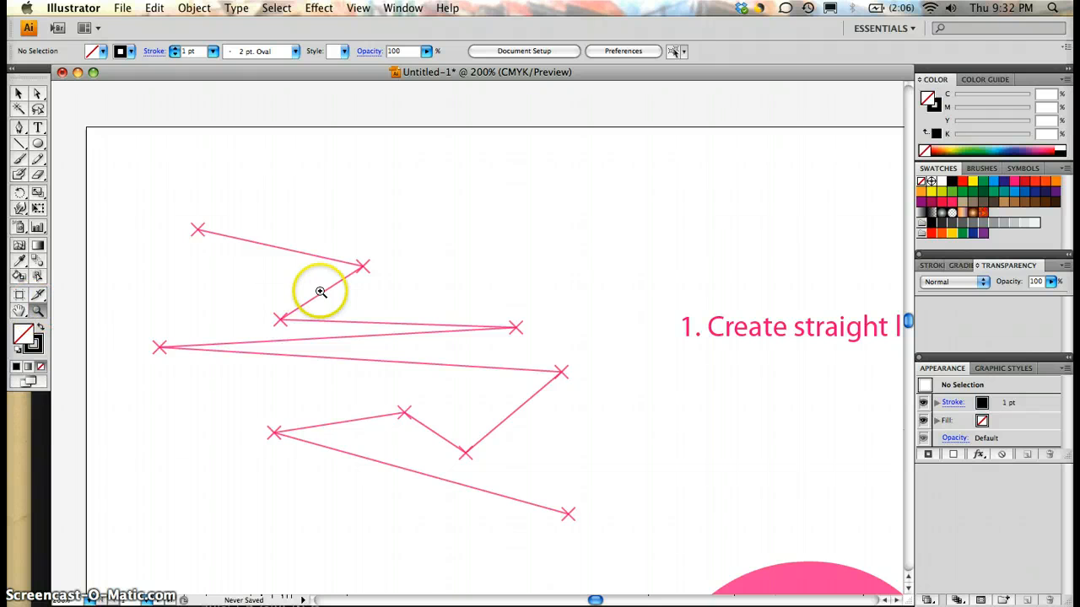
{"action": "scroll", "coordinate": [408, 377], "scroll_direction": "down", "scroll_amount": 5}
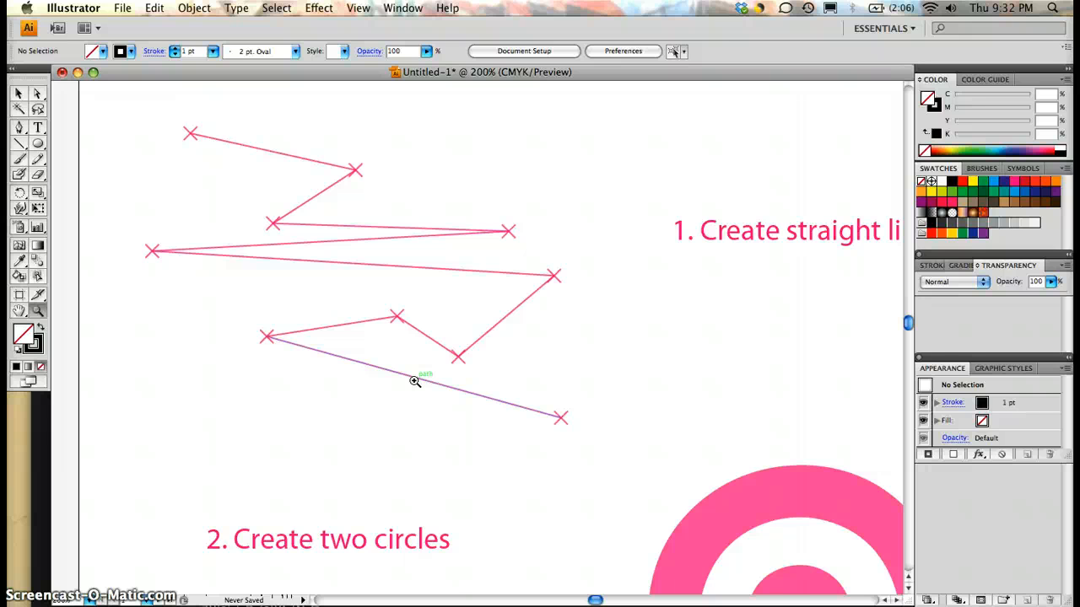
{"action": "left_click", "coordinate": [414, 382]}
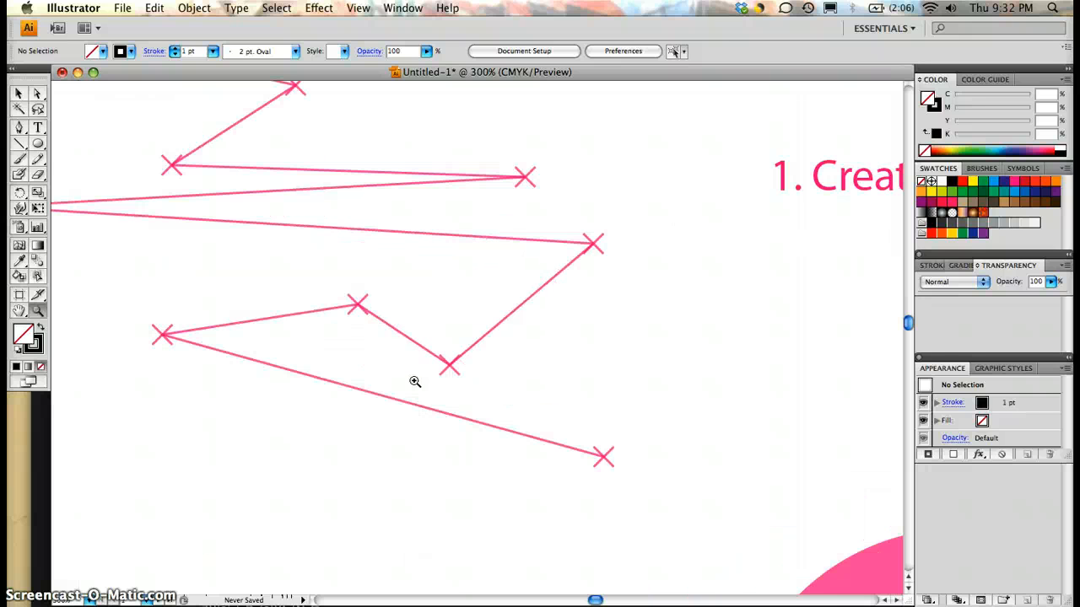
{"action": "key", "text": "super+minus"}
{"action": "key", "text": "super+minus"}
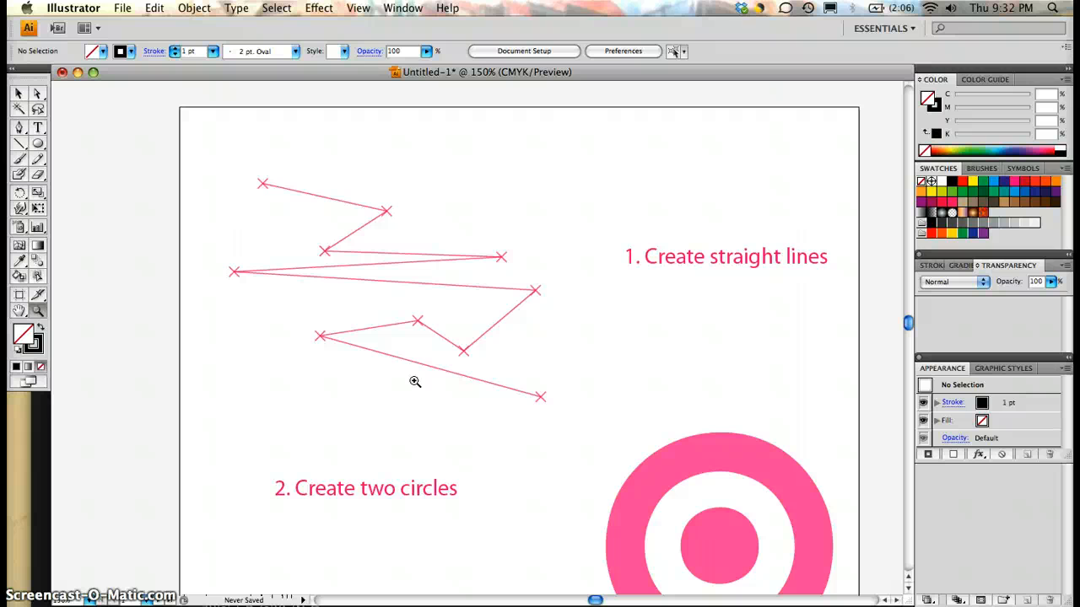
Step: Trace every section of the pink zigzag guide with black 1 pt line segments, snapping from anchor to anchor
{"action": "left_click", "coordinate": [21, 146]}
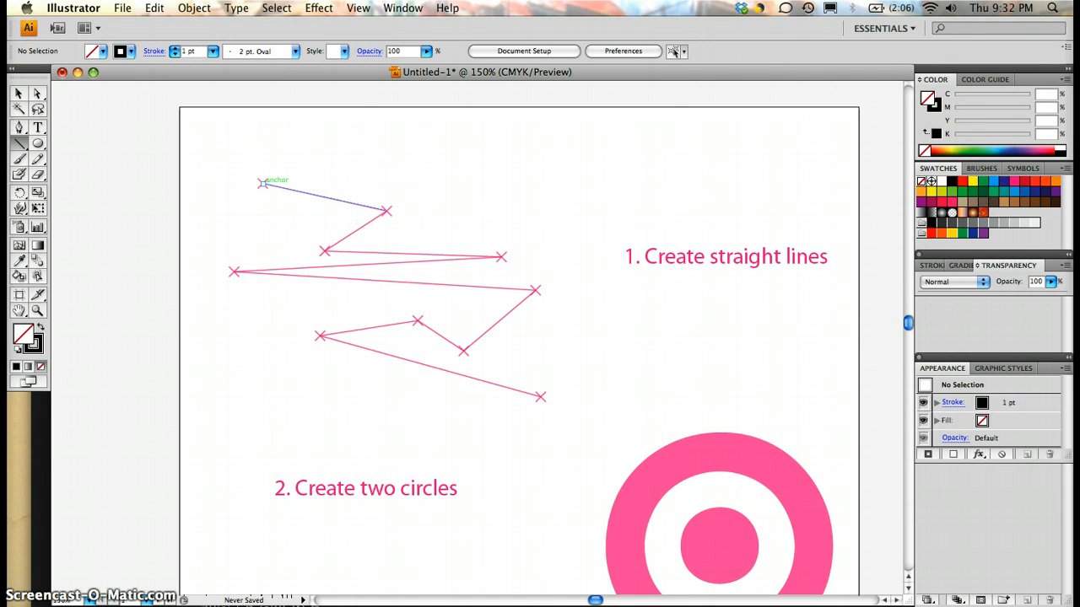
{"action": "left_click", "coordinate": [263, 183]}
{"action": "left_click_drag", "start_coordinate": [263, 183], "coordinate": [385, 210]}
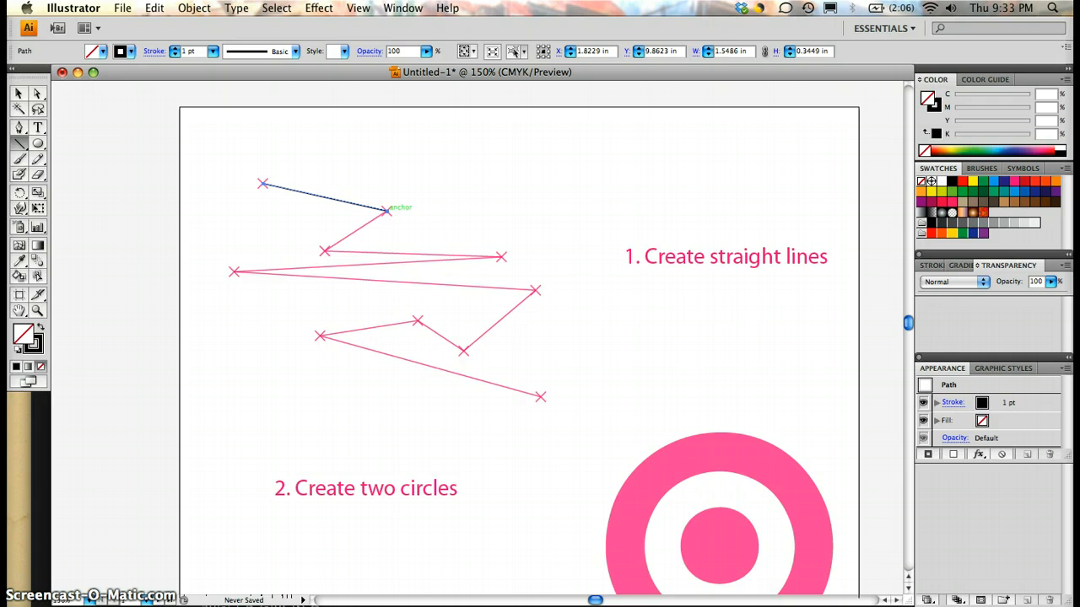
{"action": "left_click", "coordinate": [386, 210]}
{"action": "left_click_drag", "start_coordinate": [386, 210], "coordinate": [325, 252]}
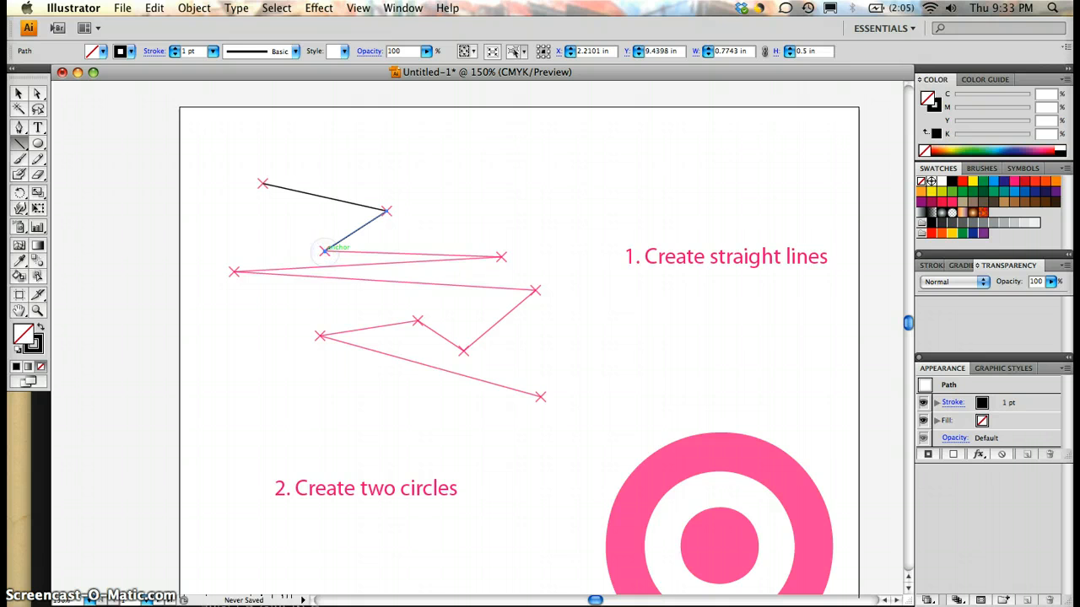
{"action": "left_click", "coordinate": [324, 251]}
{"action": "left_click_drag", "start_coordinate": [325, 251], "coordinate": [539, 396]}
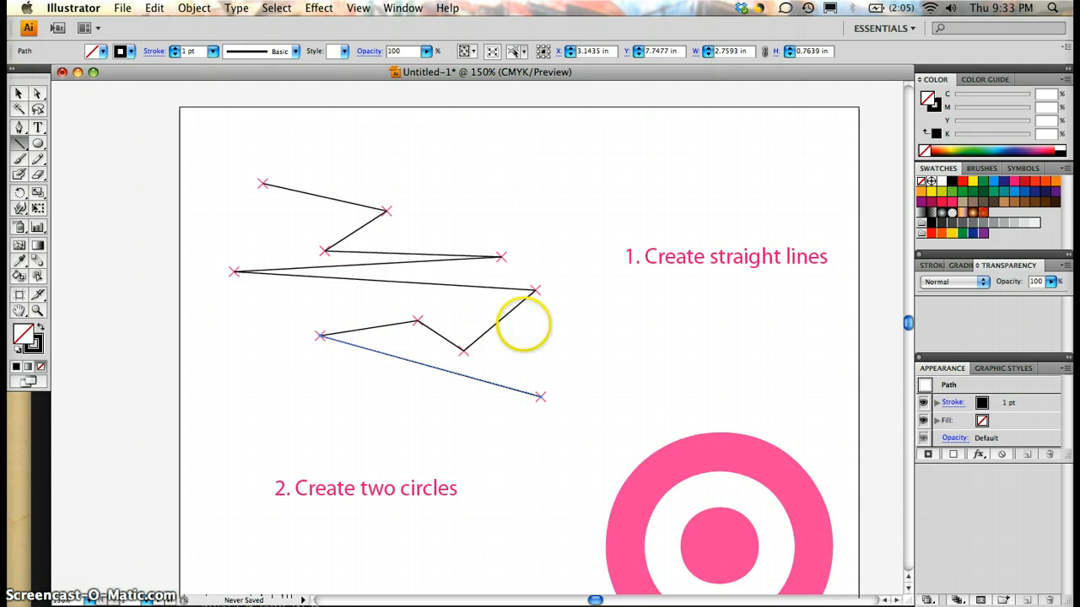
{"action": "left_click_drag", "start_coordinate": [535, 290], "coordinate": [481, 287]}
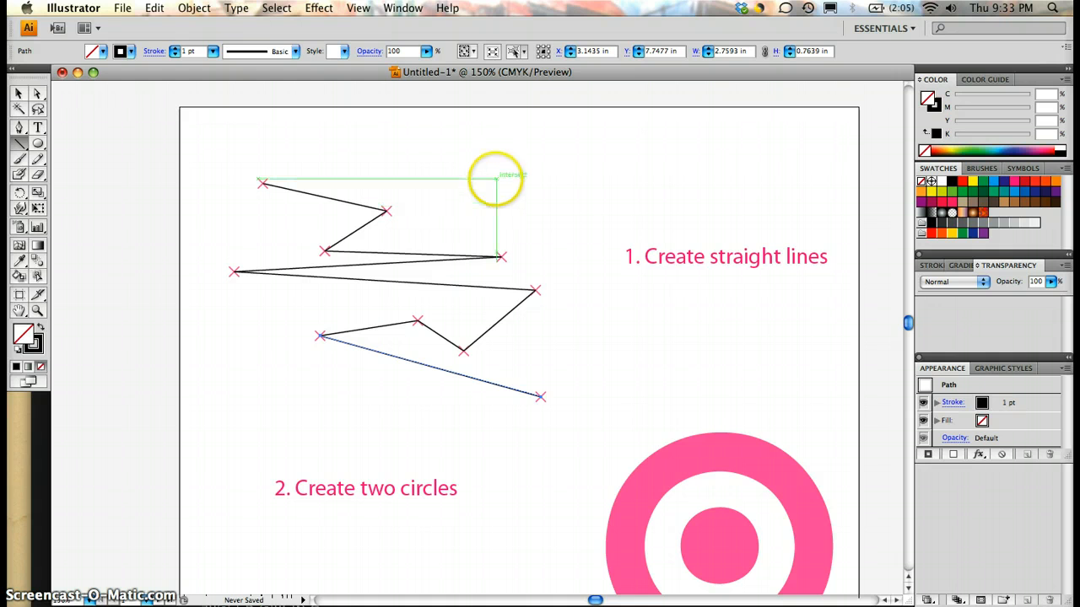
{"action": "left_click", "coordinate": [496, 178]}
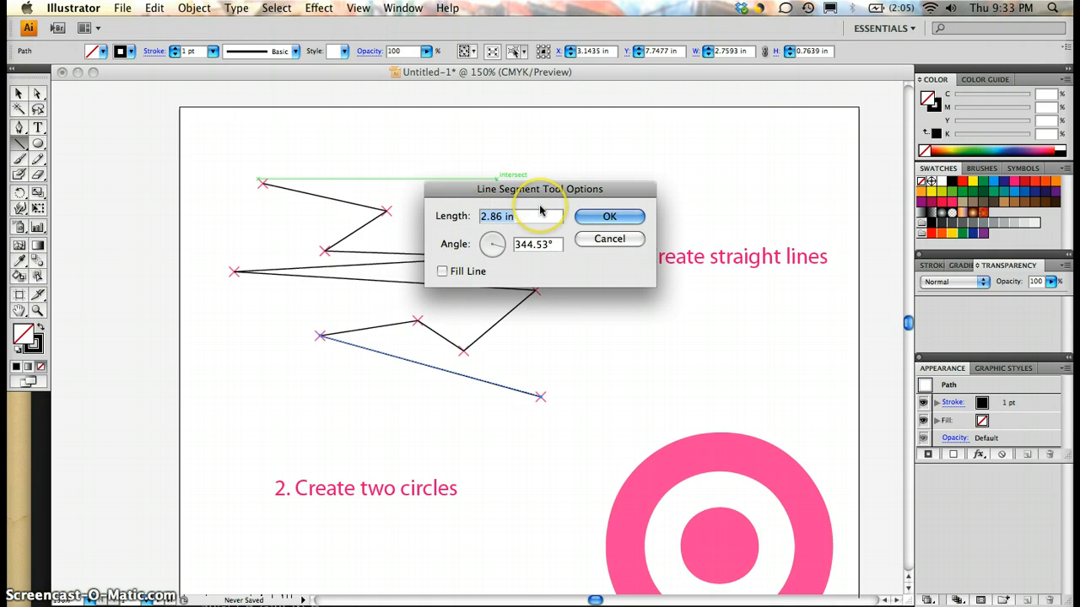
{"action": "left_click", "coordinate": [590, 218]}
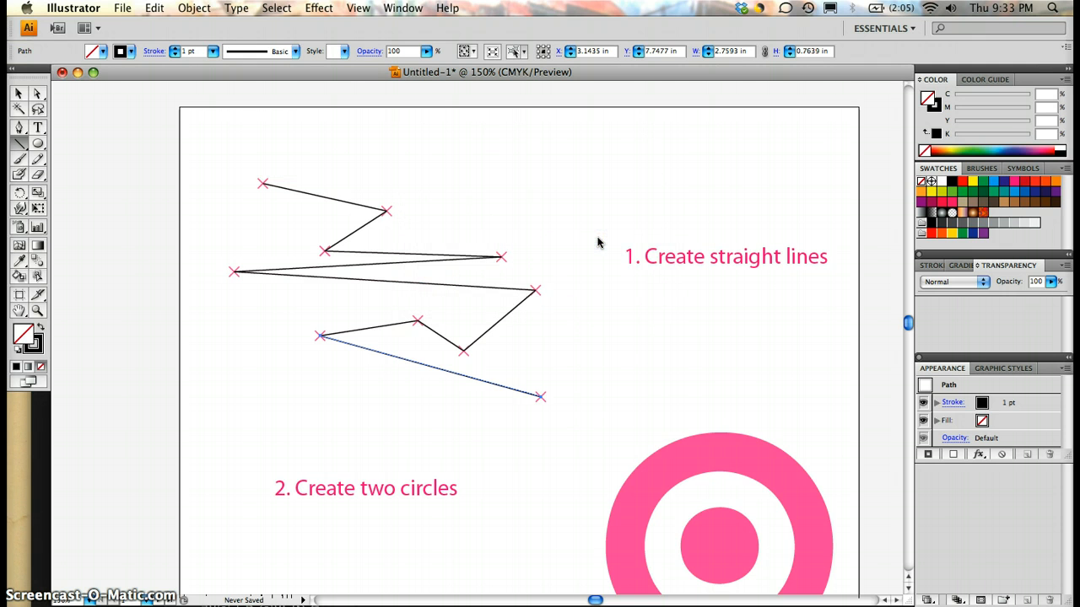
Step: Draw an extra diagonal line above the finished zigzag and delete it
{"action": "left_click_drag", "start_coordinate": [440, 139], "coordinate": [652, 201]}
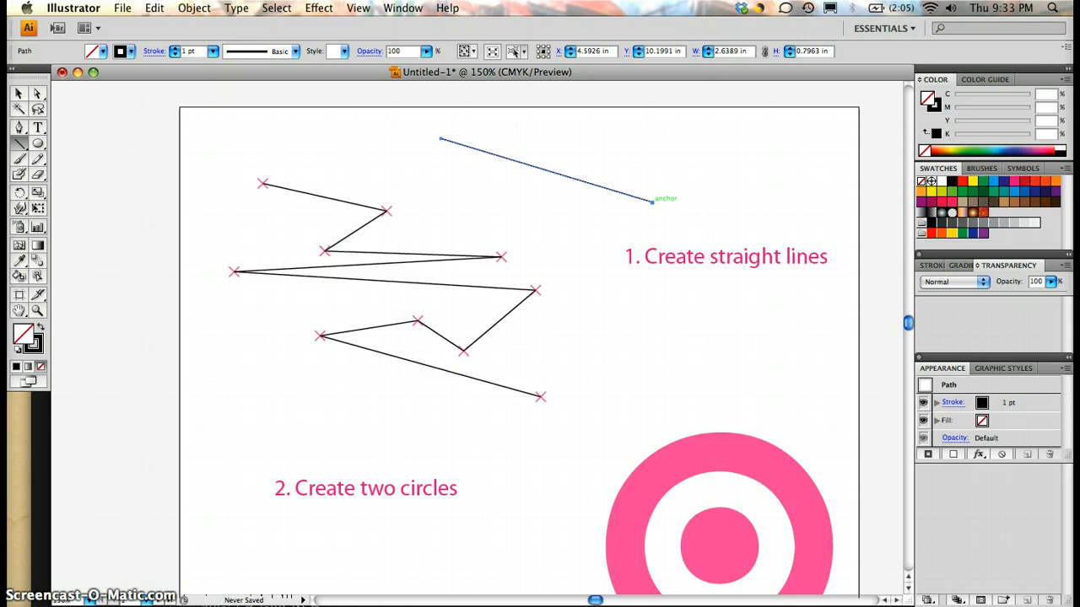
{"action": "key", "text": "Delete"}
Step: Draw a perfect circle about 2.55 in across with the Ellipse tool, overlapping the upper part of the pink target
{"action": "scroll", "coordinate": [638, 338], "scroll_direction": "down", "scroll_amount": 5}
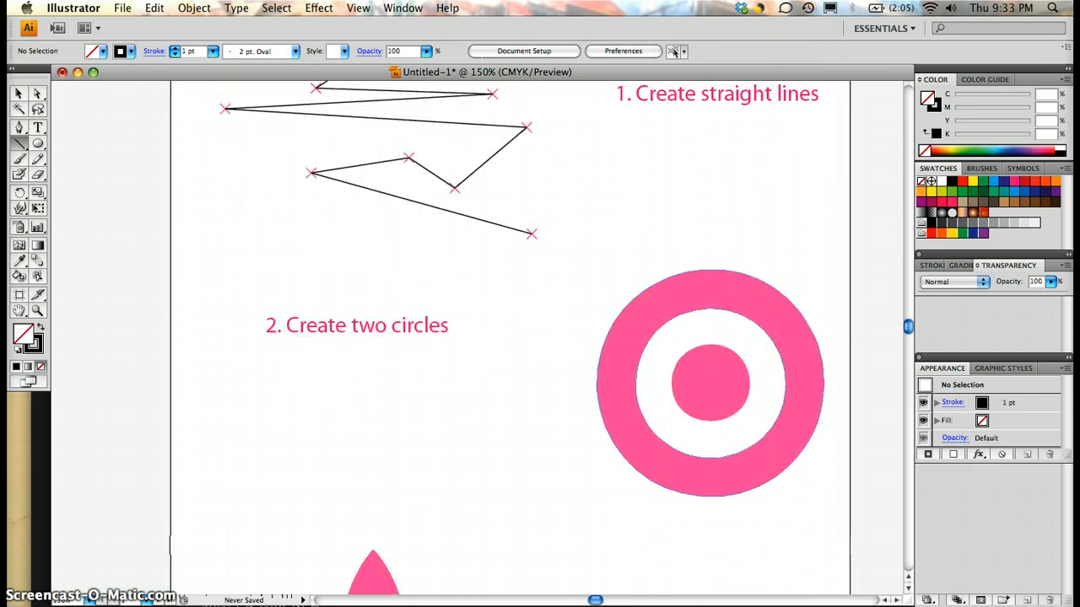
{"action": "scroll", "coordinate": [99, 166], "scroll_direction": "down", "scroll_amount": 2}
{"action": "scroll", "coordinate": [99, 167], "scroll_direction": "right", "scroll_amount": 3}
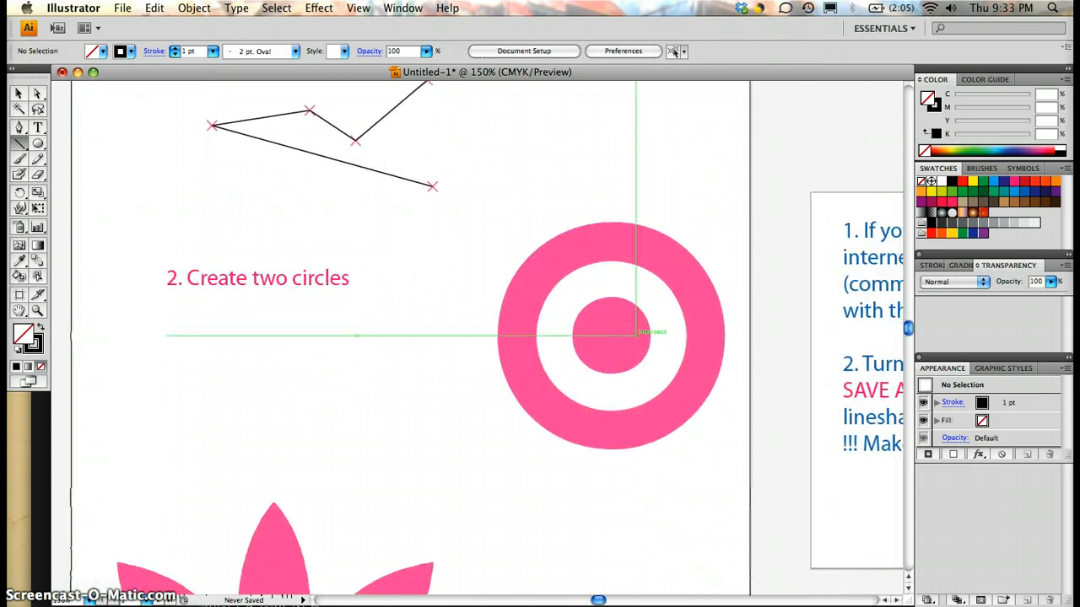
{"action": "left_click", "coordinate": [37, 144]}
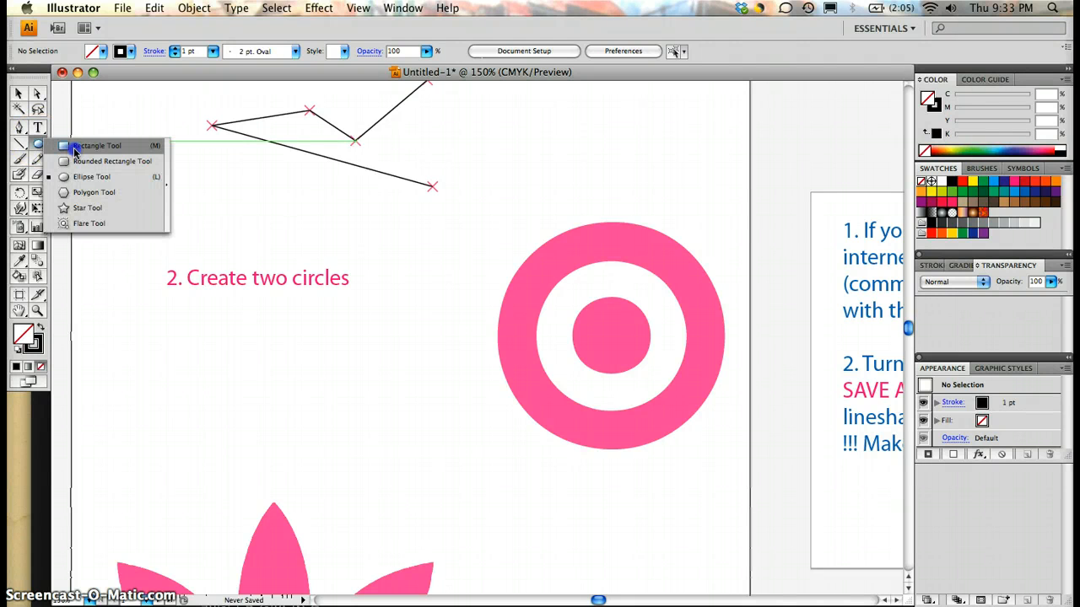
{"action": "left_click", "coordinate": [73, 145]}
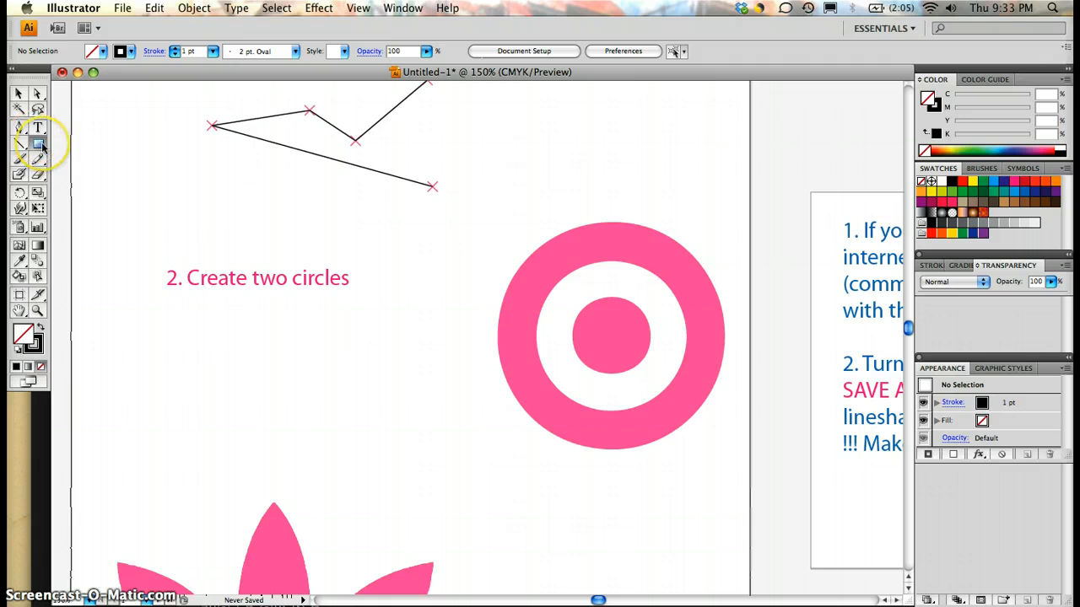
{"action": "left_click", "coordinate": [42, 146]}
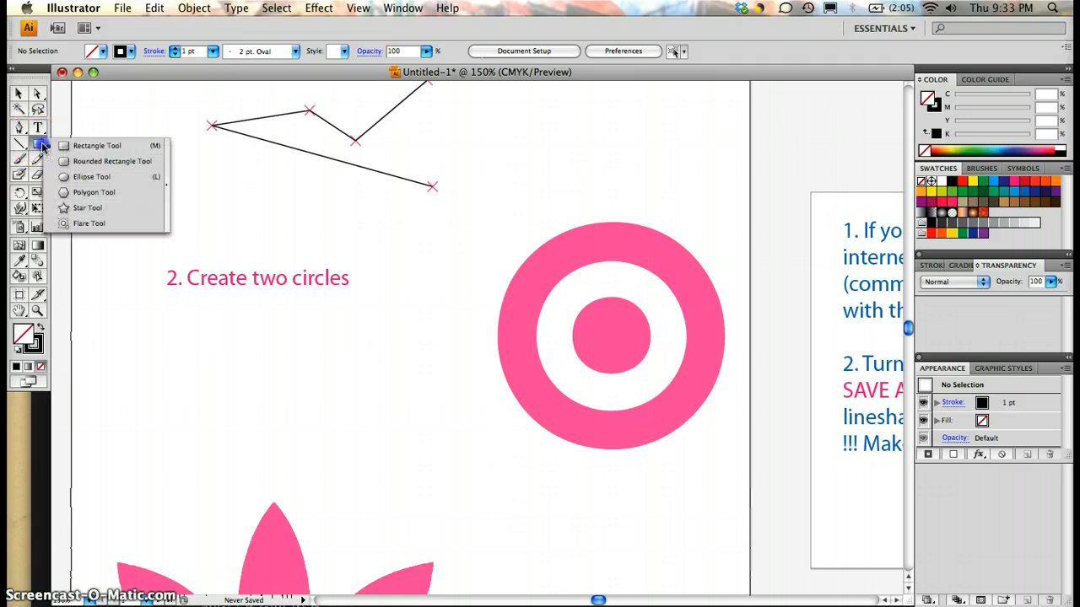
{"action": "left_click", "coordinate": [72, 178]}
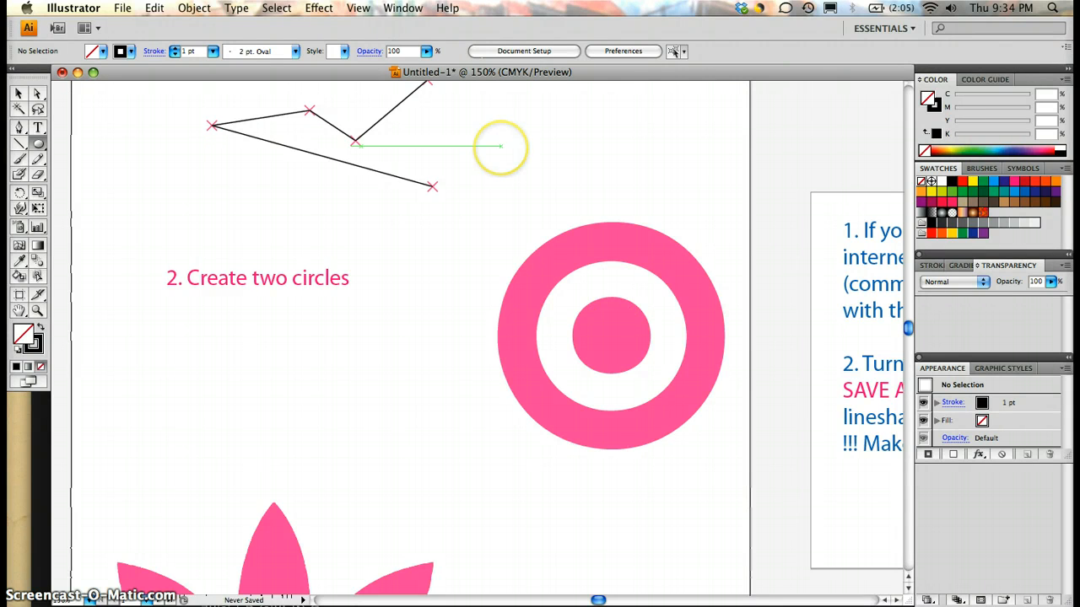
{"action": "mouse_move", "coordinate": [501, 147]}
{"action": "left_mouse_down"}
{"action": "mouse_move", "coordinate": [622, 251]}
{"action": "mouse_move", "coordinate": [633, 345]}
{"action": "mouse_move", "coordinate": [678, 366]}
{"action": "mouse_move", "coordinate": [606, 243]}
{"action": "mouse_move", "coordinate": [631, 330]}
{"action": "mouse_move", "coordinate": [666, 241]}
{"action": "mouse_move", "coordinate": [638, 306]}
{"action": "mouse_move", "coordinate": [761, 250]}
{"action": "mouse_move", "coordinate": [673, 254]}
{"action": "mouse_move", "coordinate": [762, 311]}
{"action": "mouse_move", "coordinate": [692, 220]}
{"action": "left_mouse_up"}
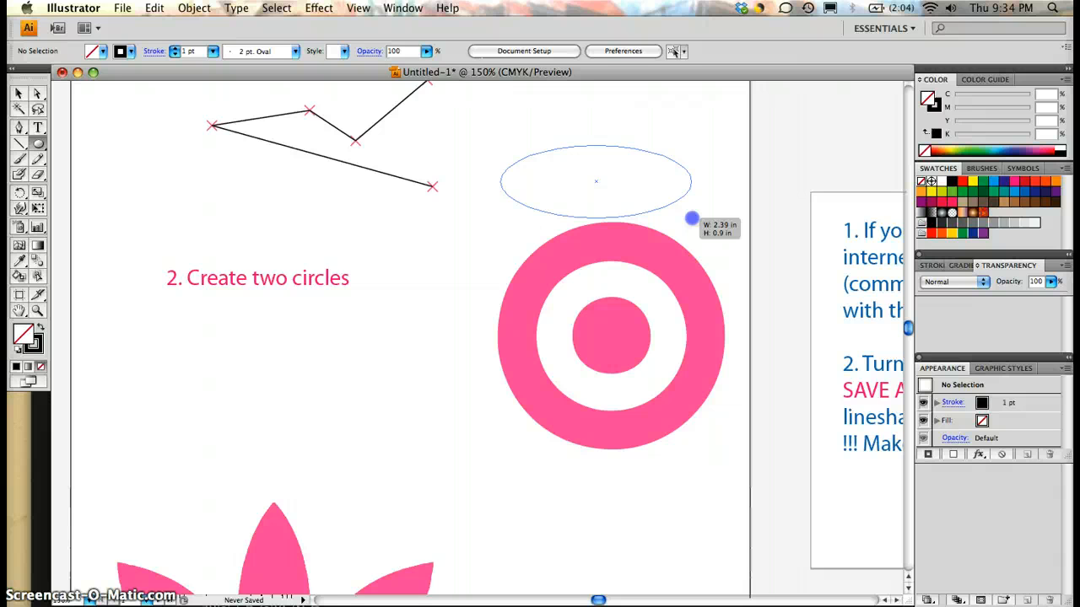
{"action": "left_click_drag", "start_coordinate": [692, 219], "coordinate": [692, 219]}
{"action": "key", "text": "shift"}
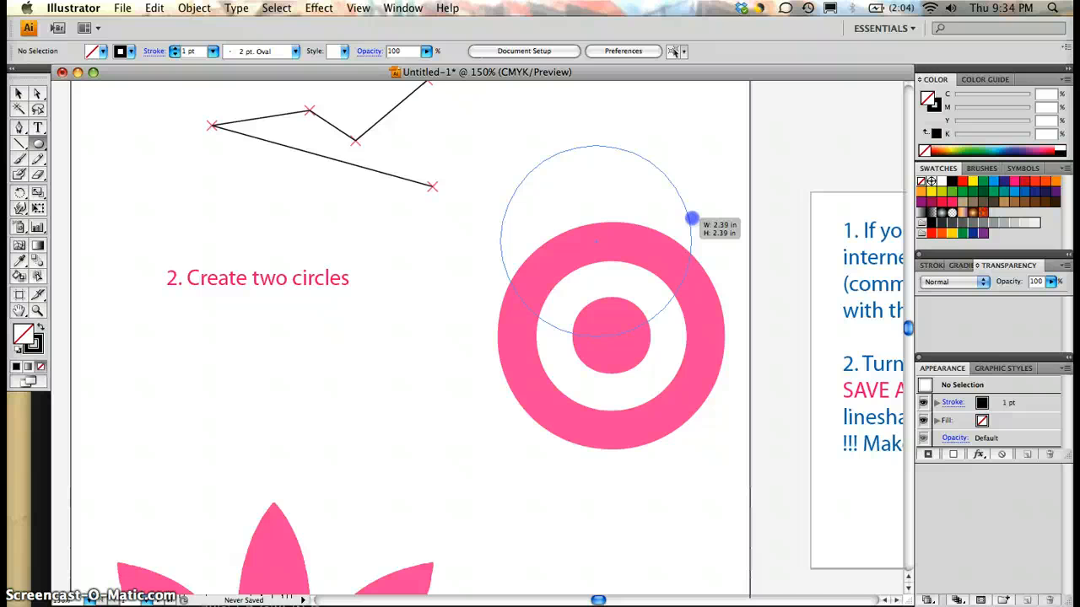
{"action": "left_click_drag", "start_coordinate": [692, 219], "coordinate": [704, 236]}
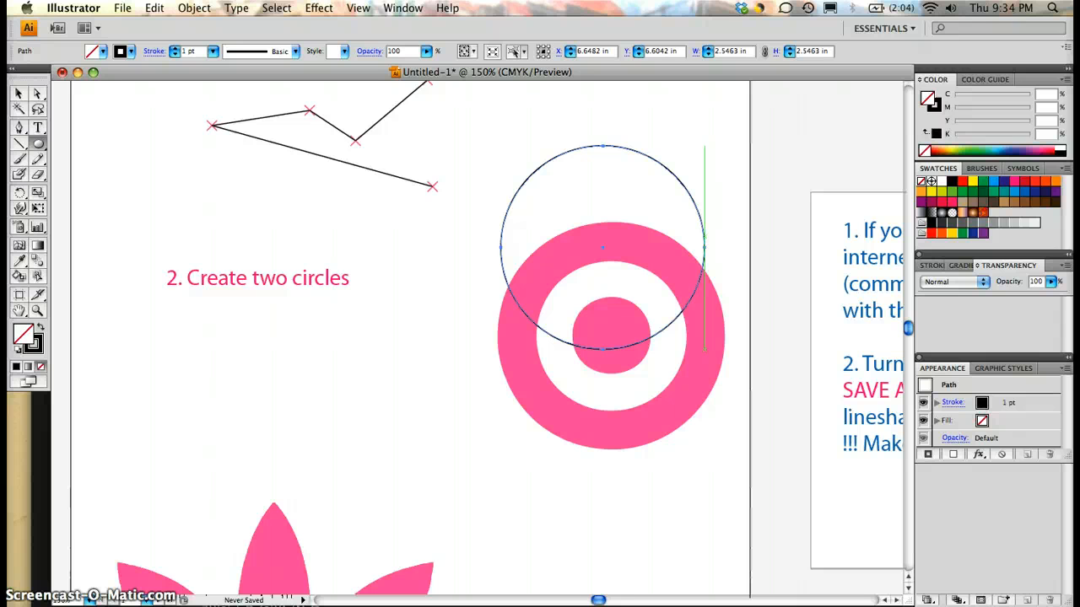
Step: Swap the new circle's fill and stroke so it has a black fill and no stroke
{"action": "left_click", "coordinate": [128, 51]}
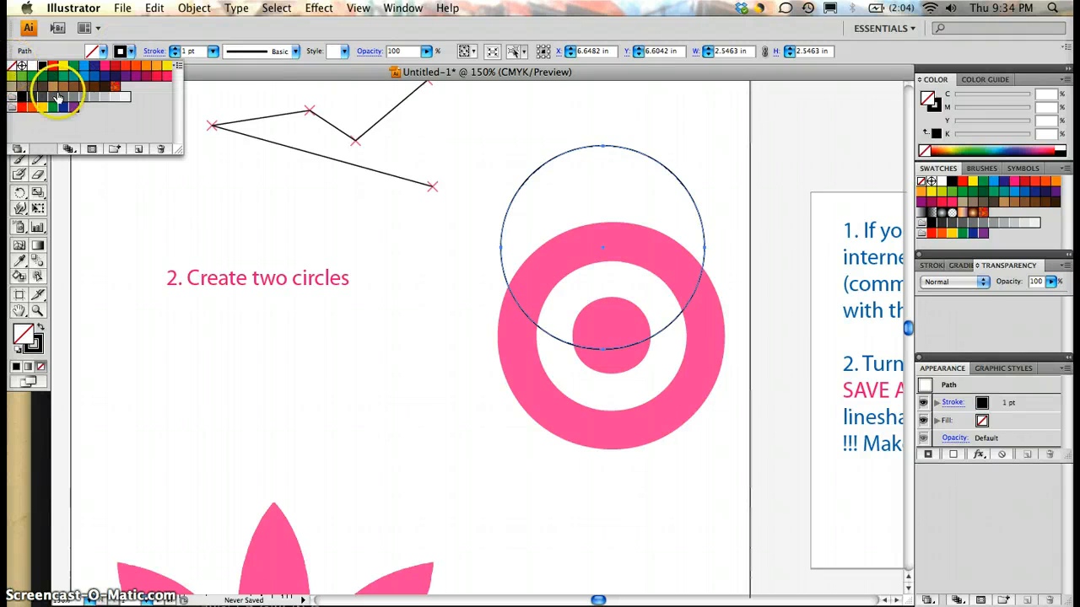
{"action": "left_click", "coordinate": [134, 38]}
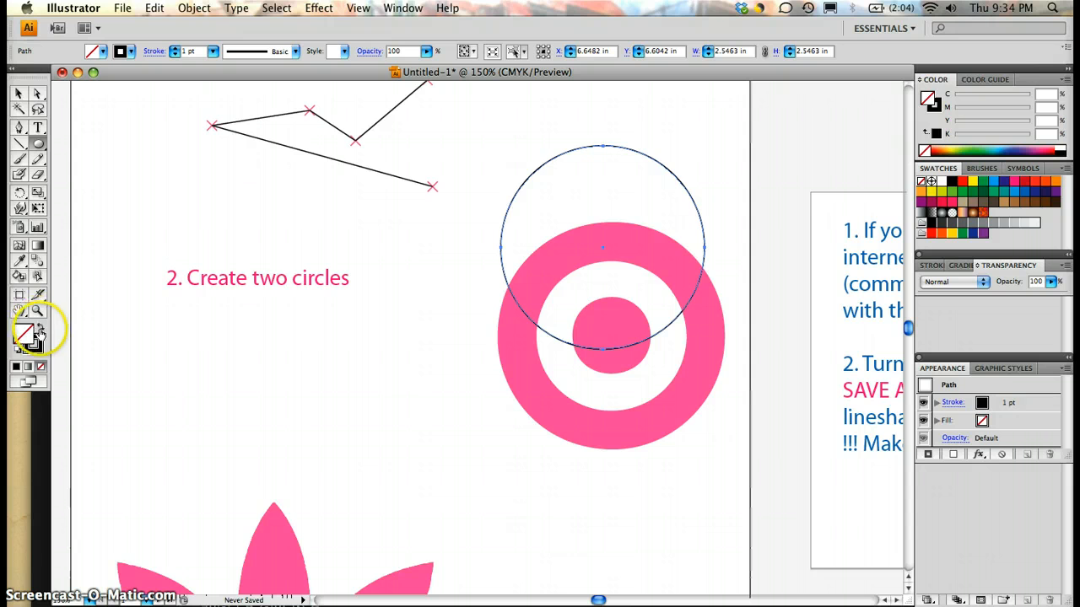
{"action": "left_click", "coordinate": [40, 334]}
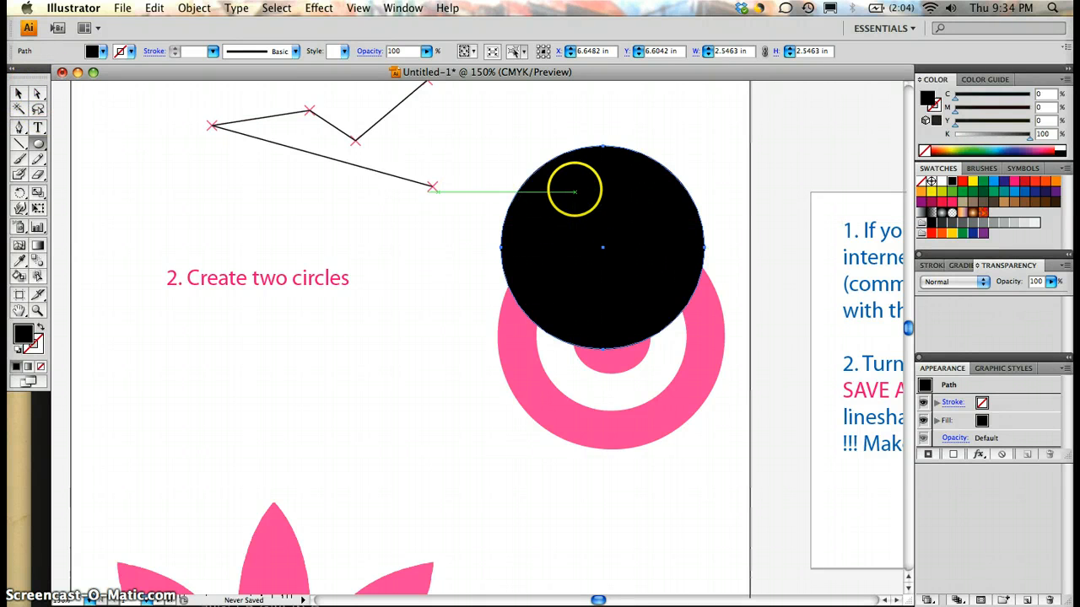
{"action": "left_click_drag", "start_coordinate": [575, 193], "coordinate": [639, 276]}
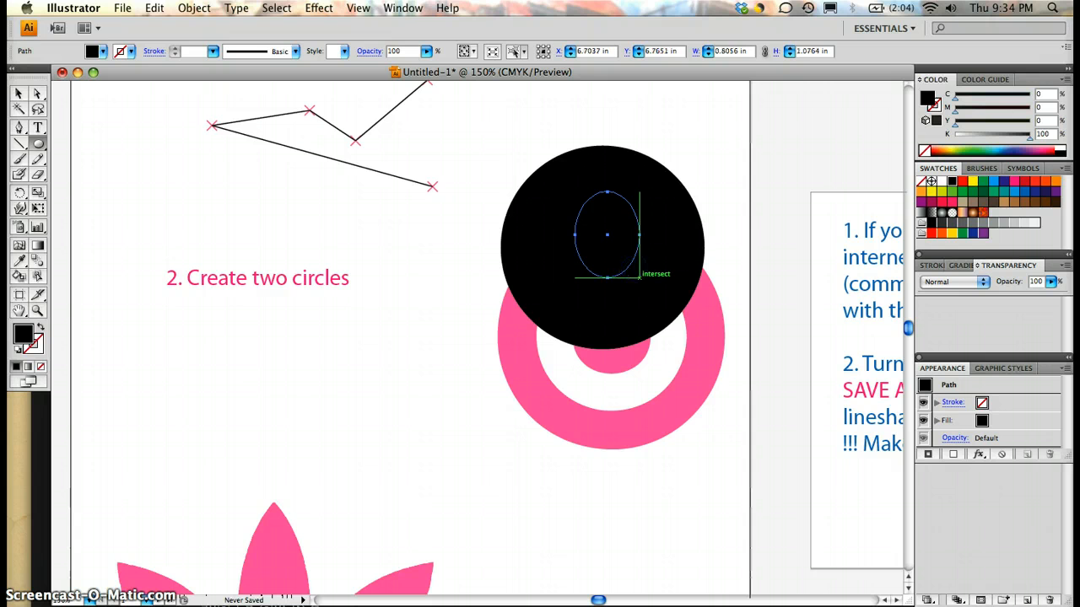
{"action": "key", "text": "super+z"}
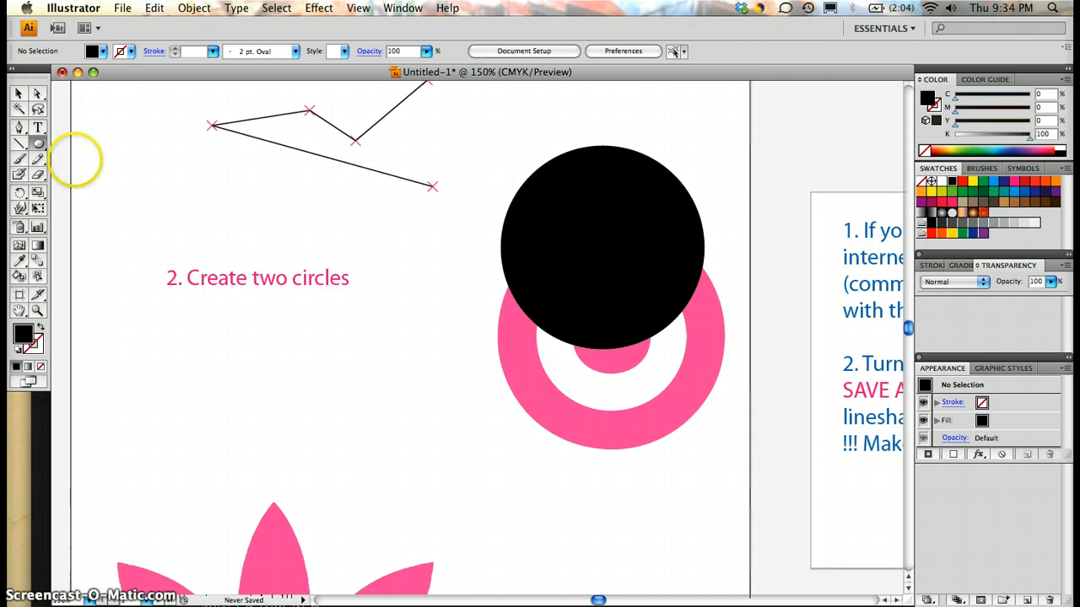
{"action": "left_click", "coordinate": [39, 95]}
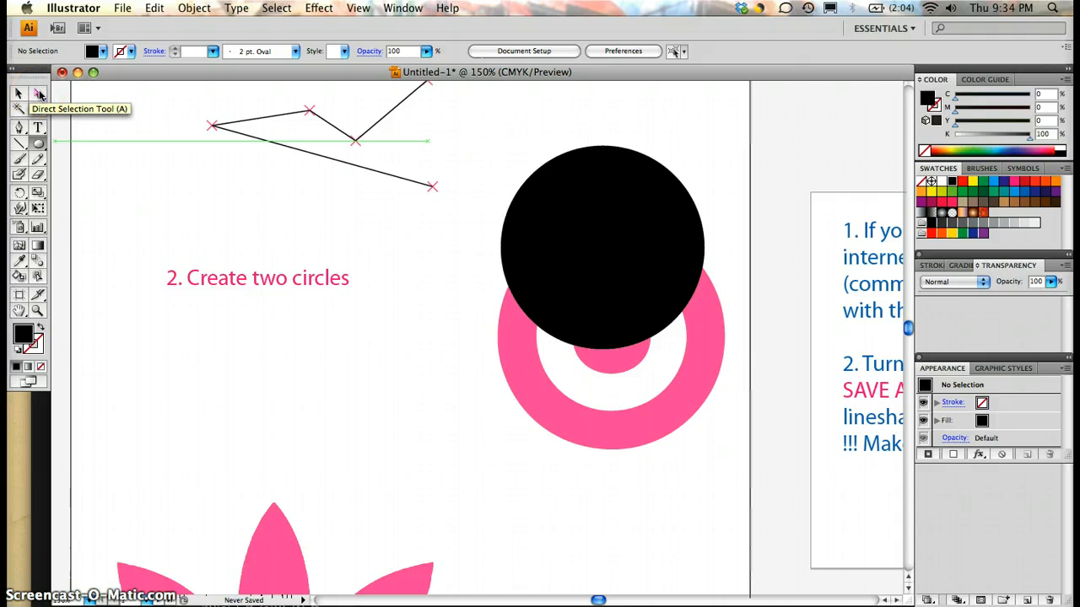
{"action": "left_click", "coordinate": [492, 229]}
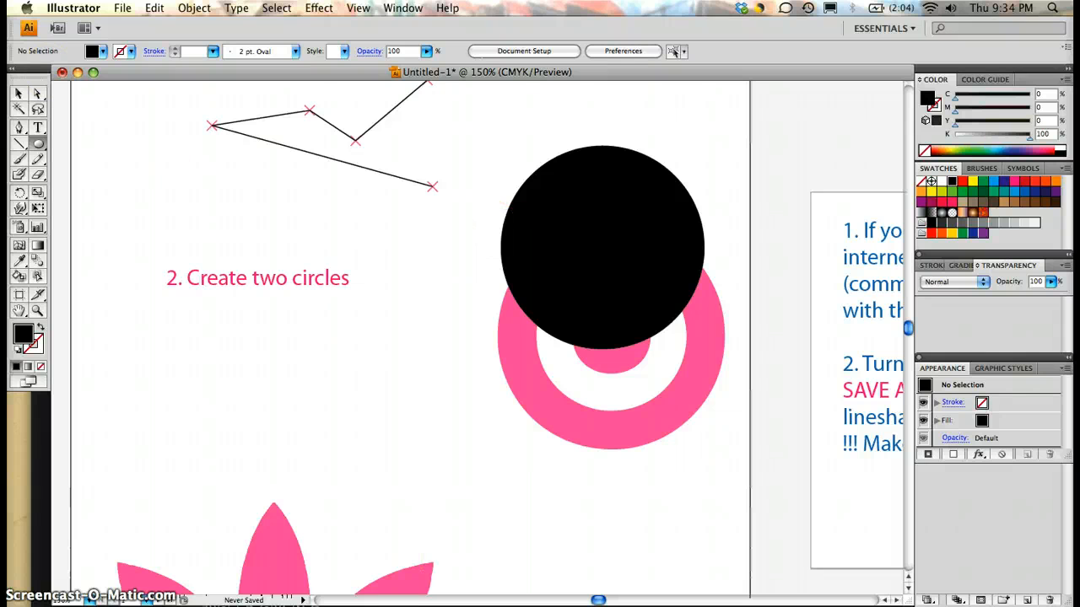
Step: Centre the black circle on the pink target, scale it proportionally to about 2.86 in to match the outer edge, and move it beside the target
{"action": "left_click", "coordinate": [22, 92]}
{"action": "left_click_drag", "start_coordinate": [621, 203], "coordinate": [619, 300]}
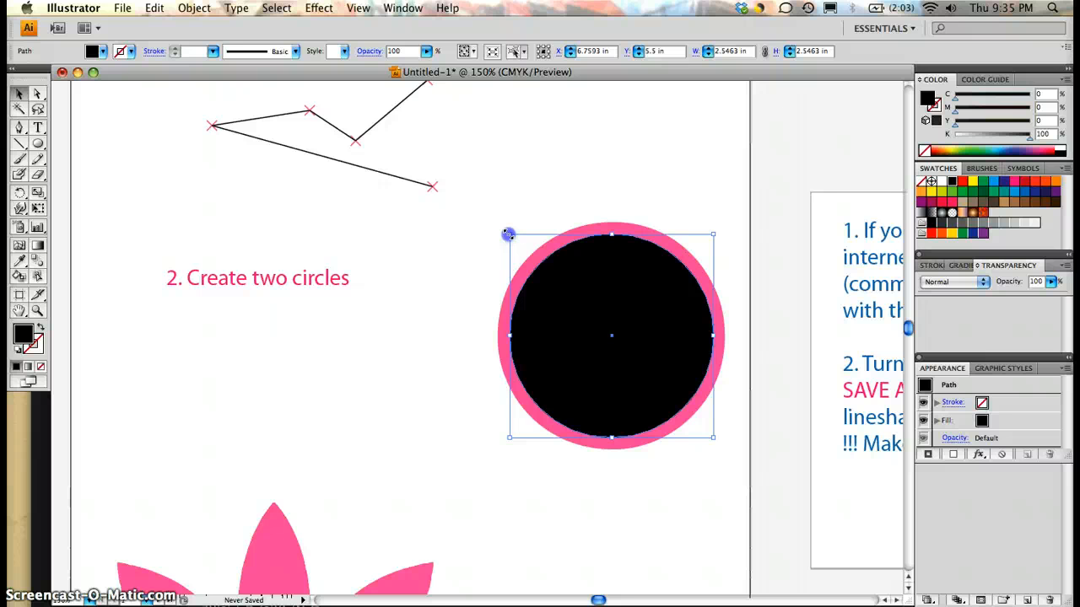
{"action": "mouse_move", "coordinate": [508, 235]}
{"action": "left_mouse_down"}
{"action": "mouse_move", "coordinate": [480, 197]}
{"action": "mouse_move", "coordinate": [480, 125]}
{"action": "mouse_move", "coordinate": [465, 149]}
{"action": "mouse_move", "coordinate": [456, 126]}
{"action": "mouse_move", "coordinate": [535, 109]}
{"action": "mouse_move", "coordinate": [467, 161]}
{"action": "mouse_move", "coordinate": [559, 438]}
{"action": "mouse_move", "coordinate": [534, 169]}
{"action": "mouse_move", "coordinate": [567, 290]}
{"action": "mouse_move", "coordinate": [496, 235]}
{"action": "left_mouse_up"}
{"action": "key", "text": "shift"}
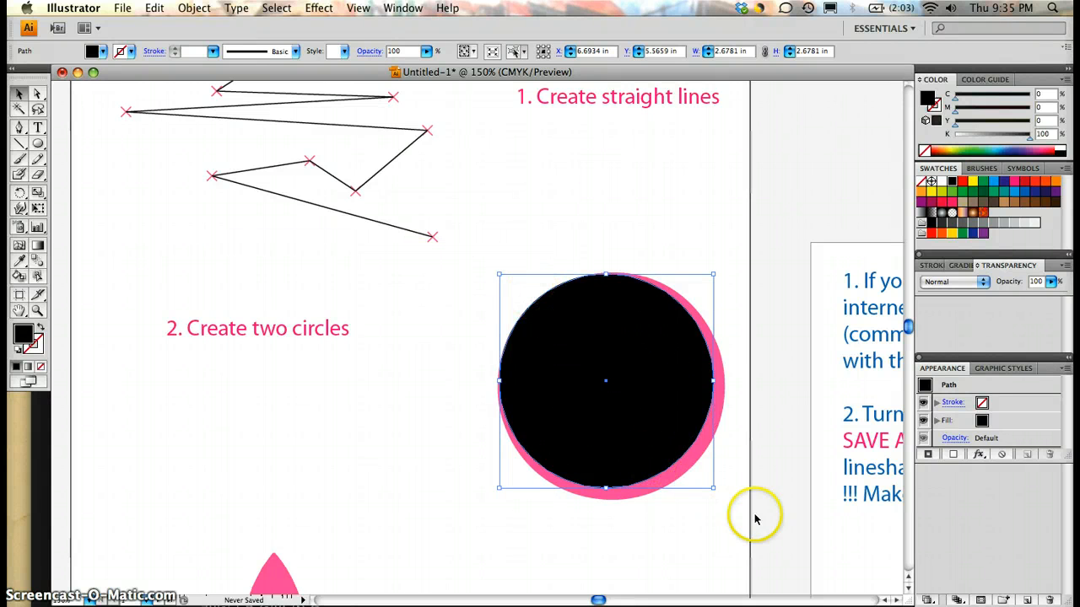
{"action": "left_click_drag", "start_coordinate": [714, 490], "coordinate": [726, 501]}
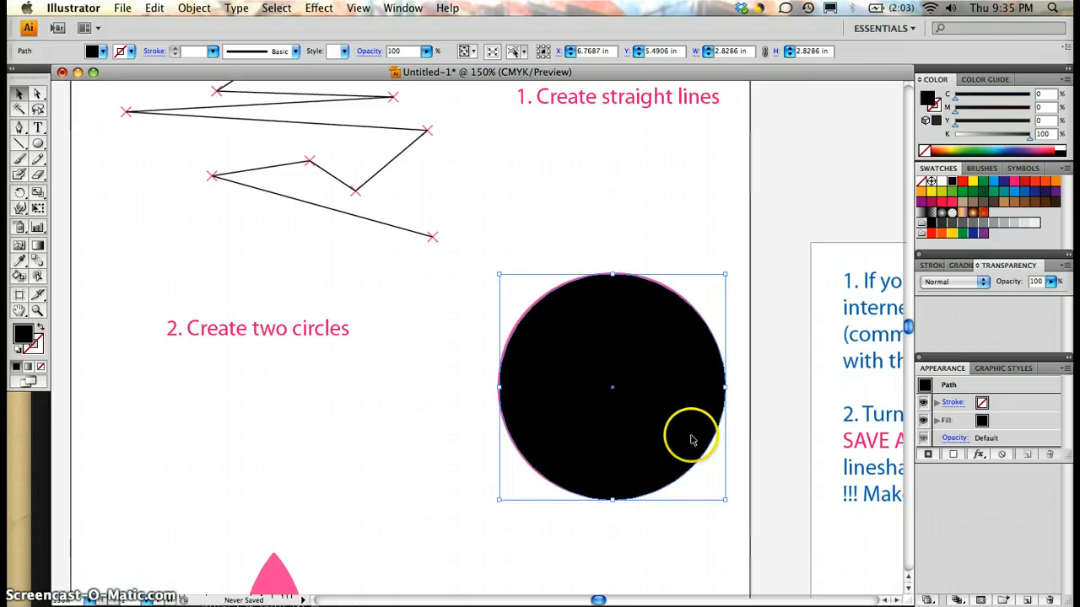
{"action": "left_click_drag", "start_coordinate": [500, 275], "coordinate": [497, 272]}
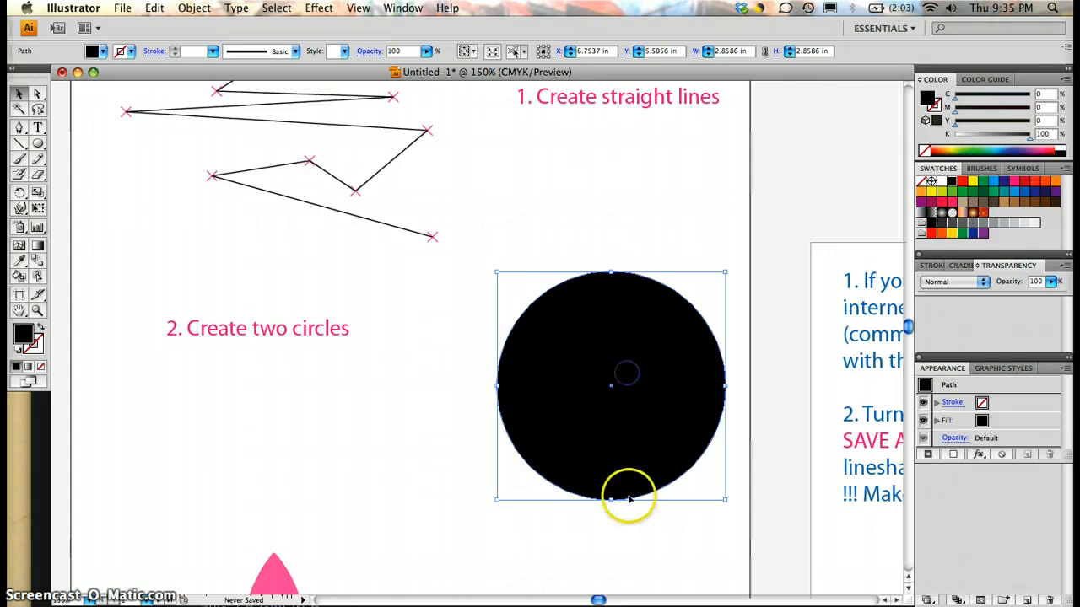
{"action": "left_click_drag", "start_coordinate": [506, 327], "coordinate": [426, 335]}
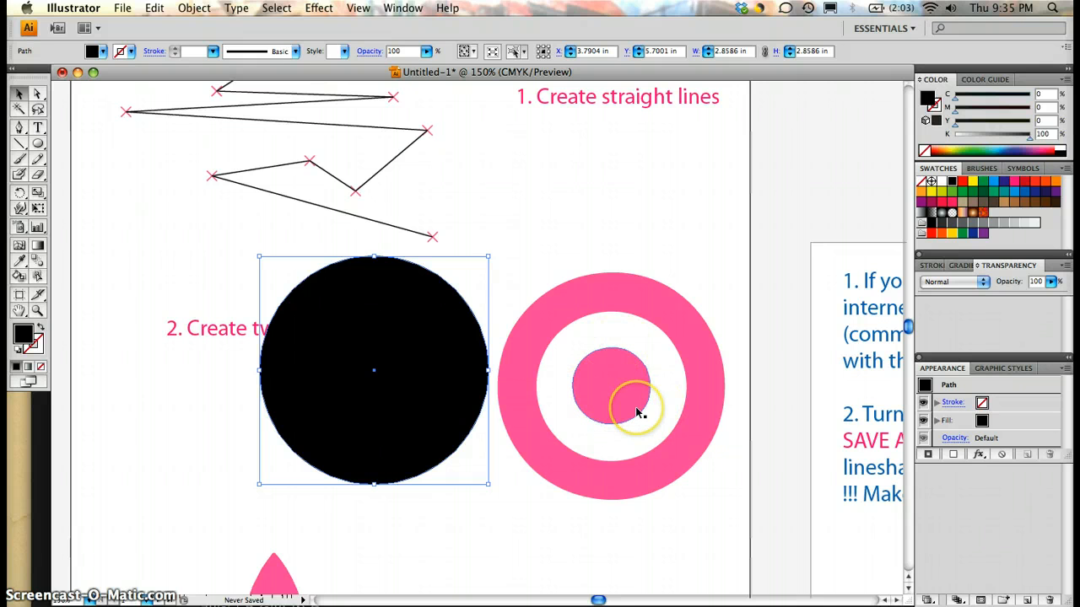
Step: Draw a second black circle and fit it over the target's white ring, scaling it to about 1.89 in
{"action": "left_click", "coordinate": [37, 143]}
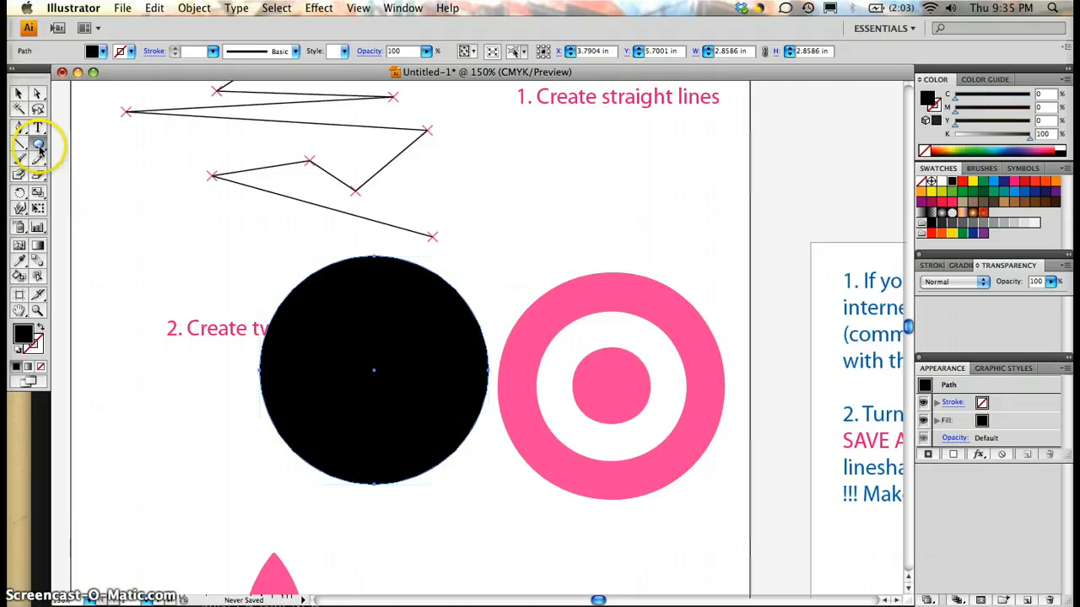
{"action": "left_click_drag", "start_coordinate": [558, 334], "coordinate": [702, 478]}
{"action": "left_click", "coordinate": [21, 96]}
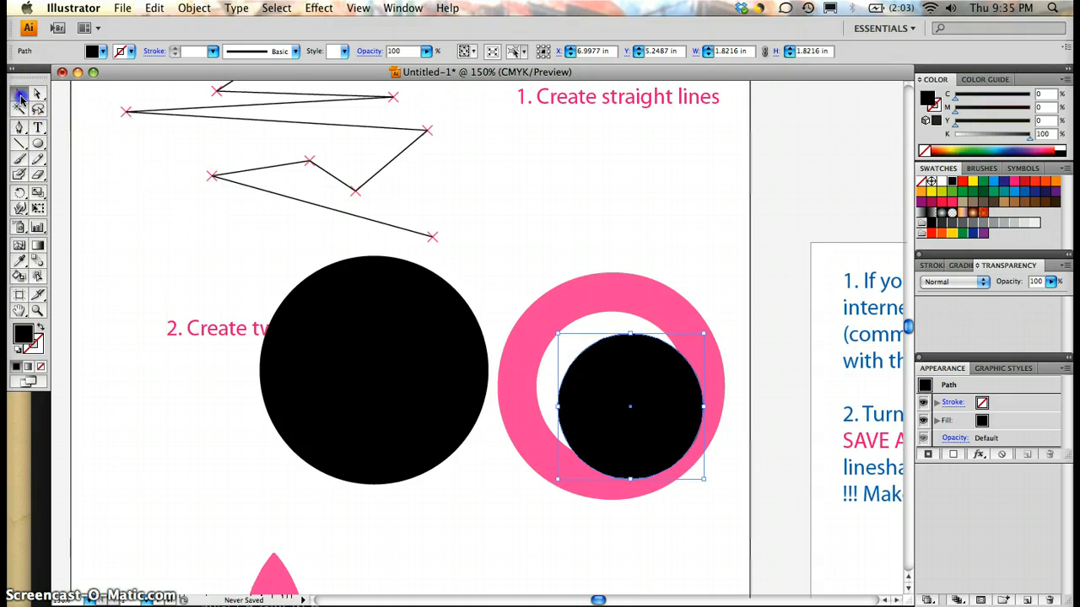
{"action": "left_click_drag", "start_coordinate": [598, 373], "coordinate": [578, 357]}
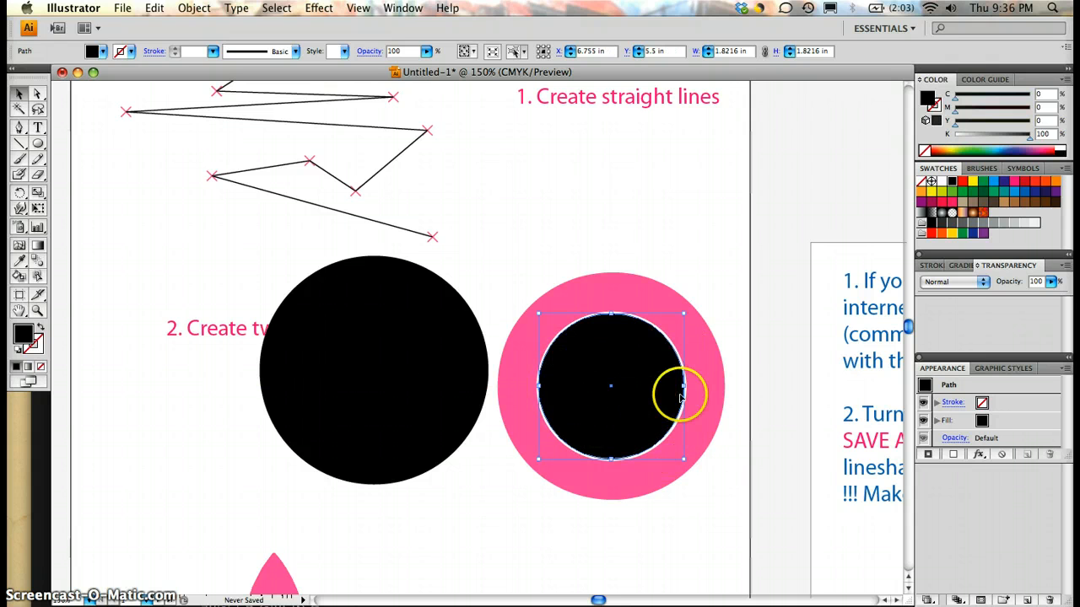
{"action": "left_click_drag", "start_coordinate": [684, 313], "coordinate": [690, 308]}
{"action": "left_click", "coordinate": [632, 380]}
{"action": "left_click_drag", "start_coordinate": [633, 379], "coordinate": [629, 384]}
{"action": "left_click", "coordinate": [658, 400]}
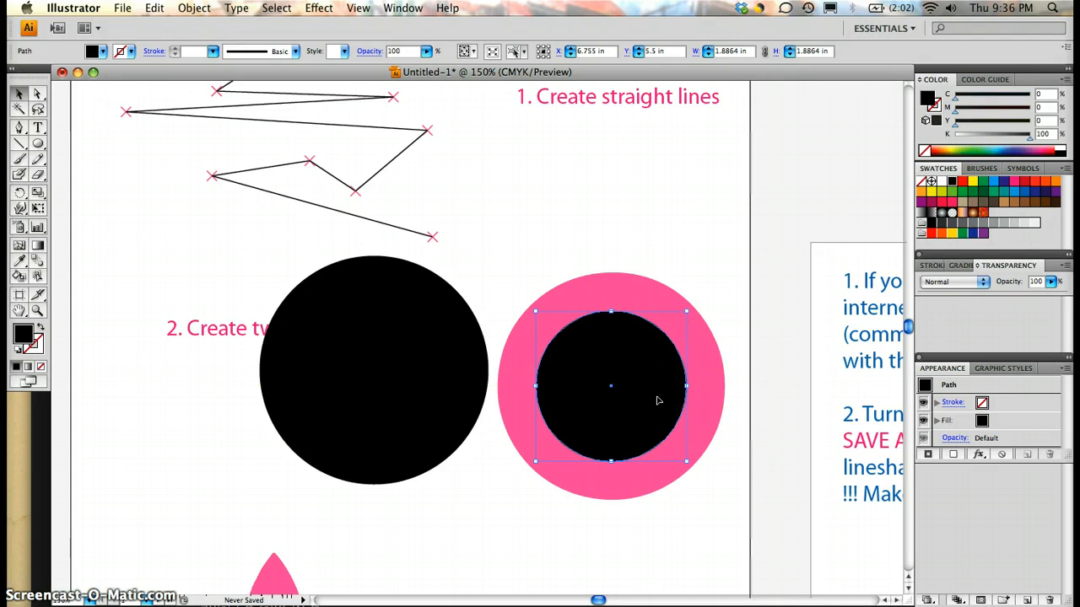
{"action": "left_click", "coordinate": [625, 386]}
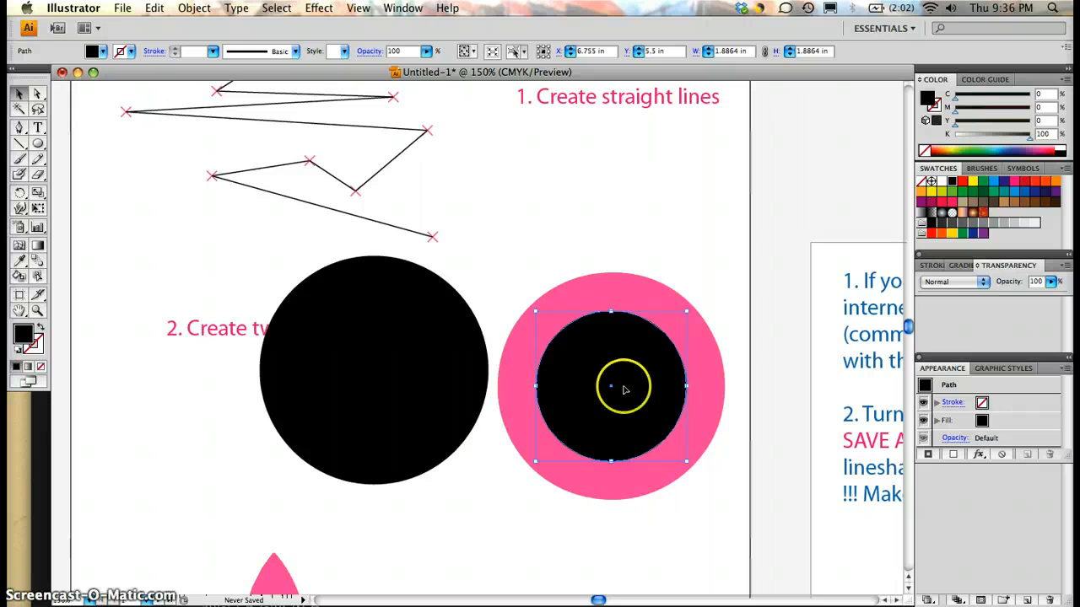
Step: Fill the second circle with white and centre it on the large black circle
{"action": "left_click", "coordinate": [100, 51]}
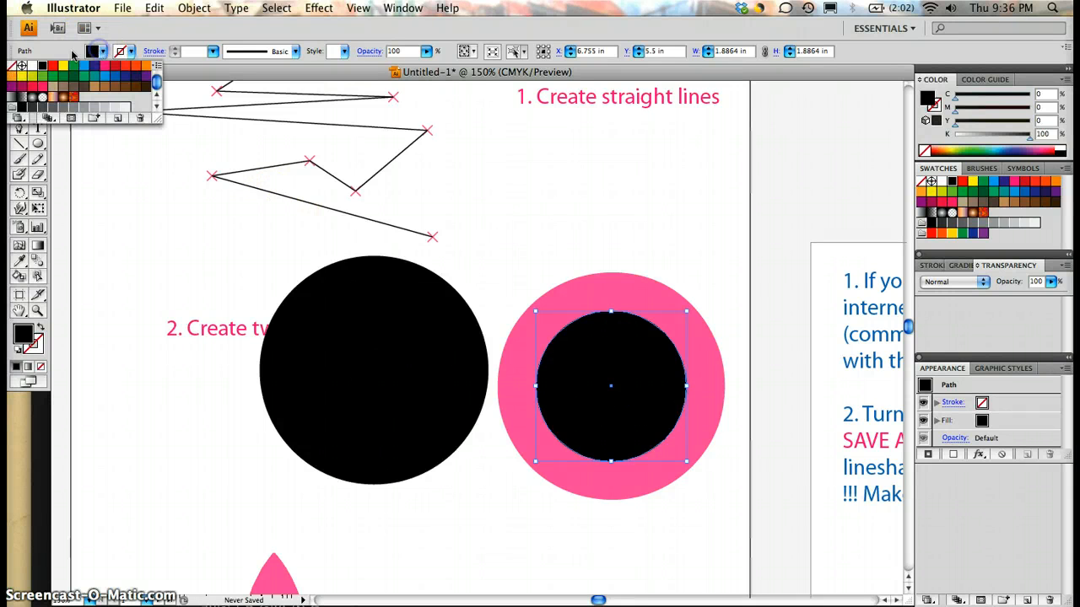
{"action": "left_click", "coordinate": [31, 65]}
{"action": "left_click_drag", "start_coordinate": [604, 381], "coordinate": [371, 368]}
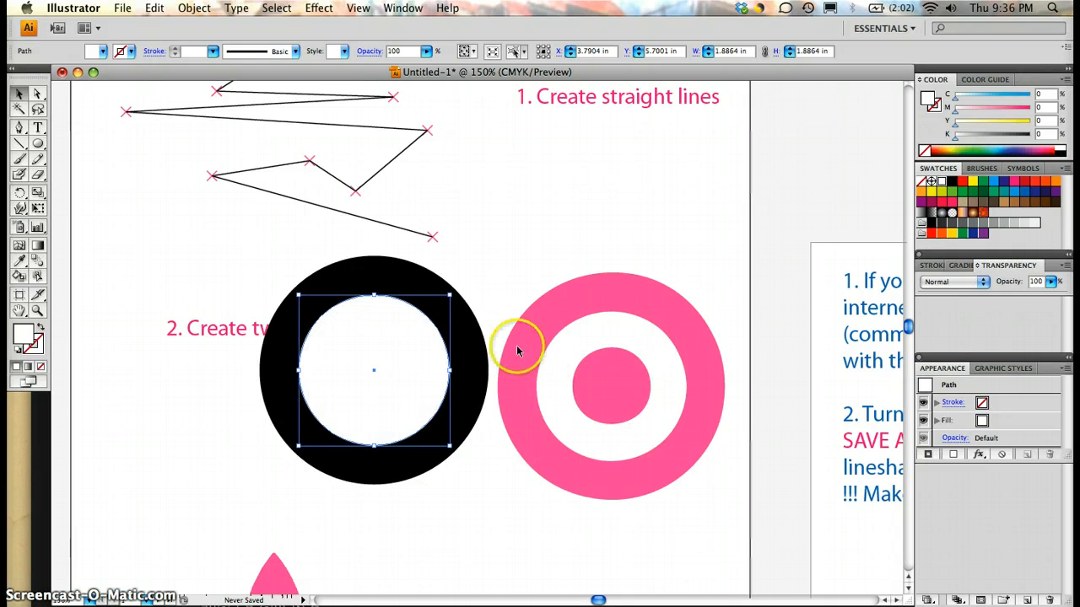
Step: Draw a third circle and fit it over the target's pink centre dot at about 0.99 in across
{"action": "left_click", "coordinate": [38, 144]}
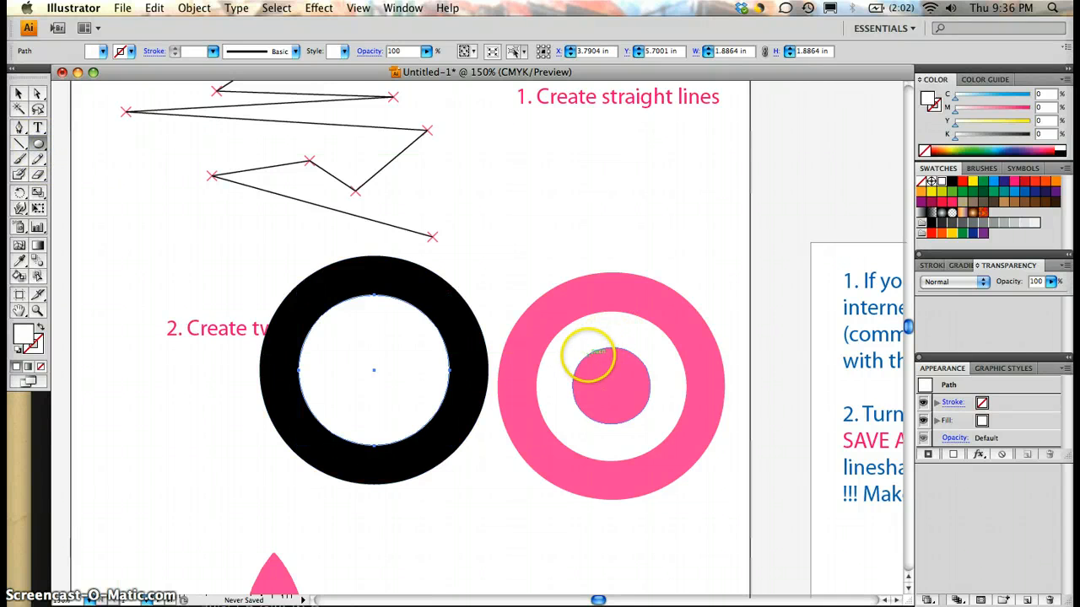
{"action": "left_click_drag", "start_coordinate": [613, 386], "coordinate": [656, 424]}
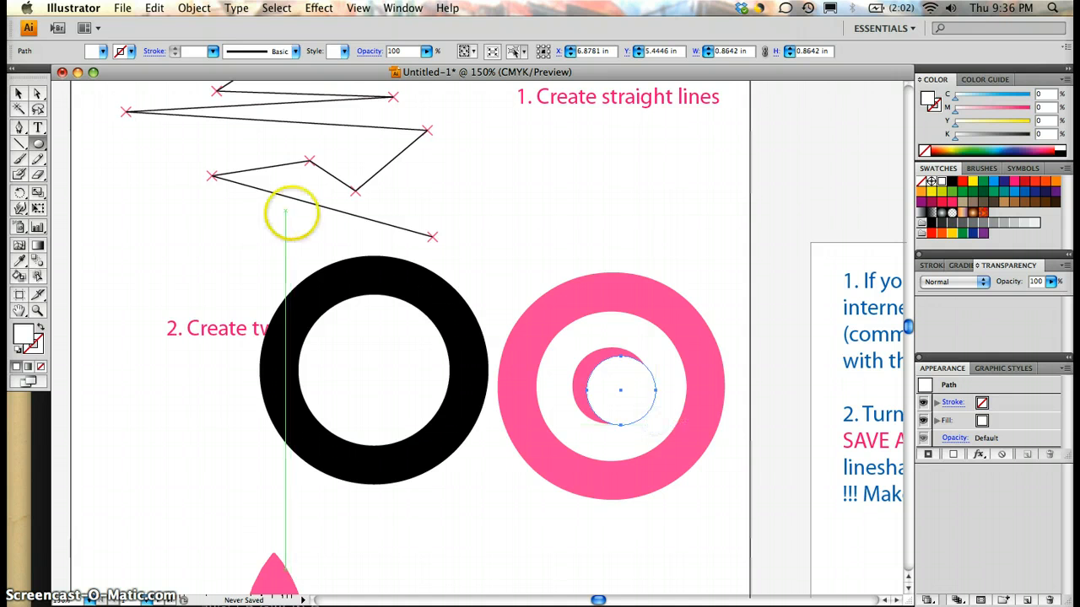
{"action": "left_click", "coordinate": [20, 95]}
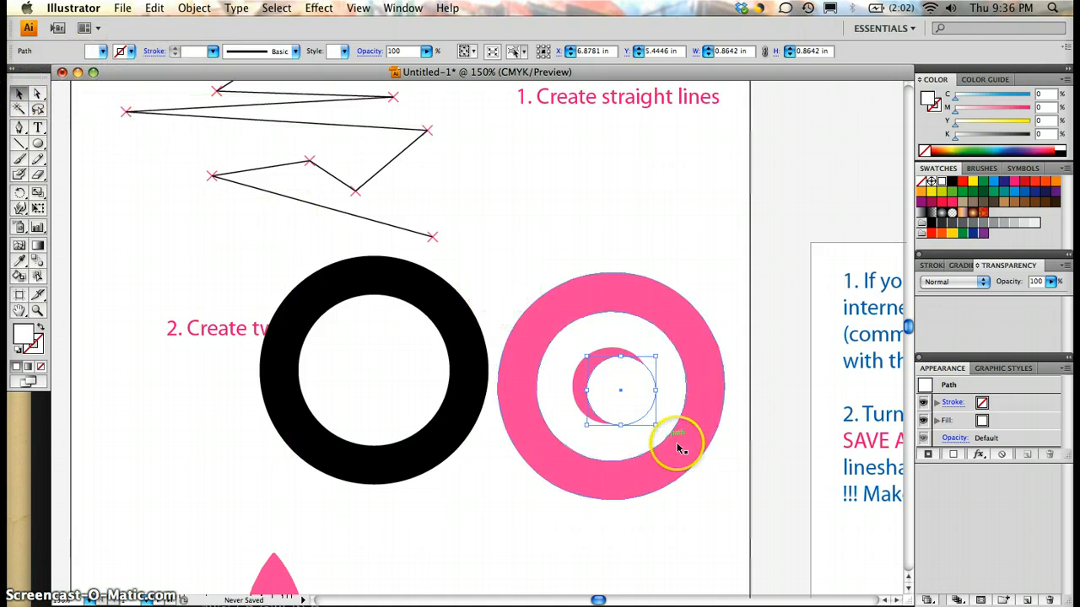
{"action": "left_click_drag", "start_coordinate": [625, 399], "coordinate": [648, 424]}
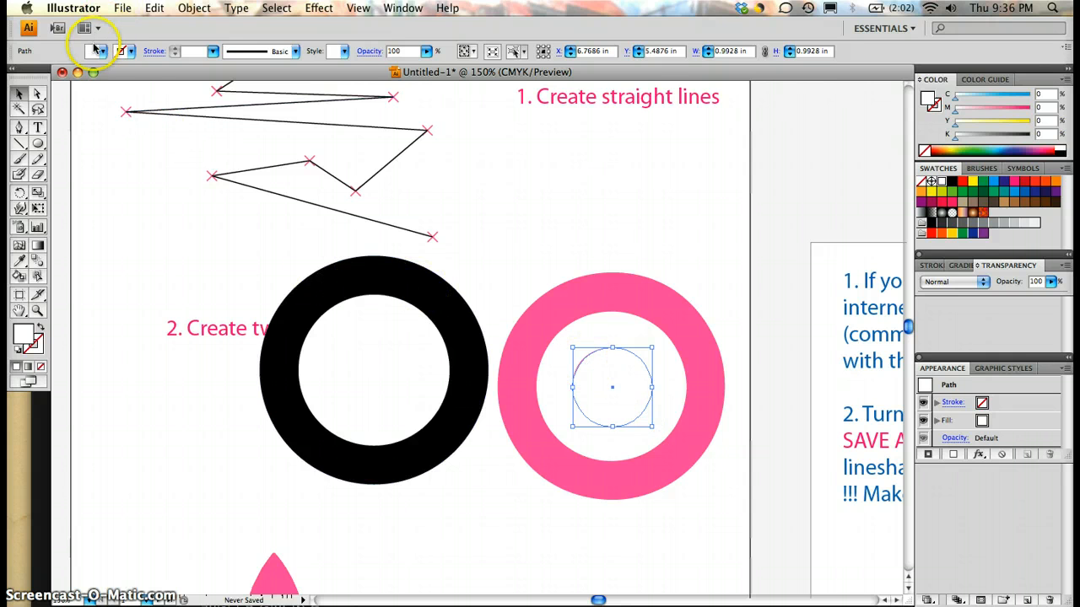
Step: Fill the third circle with black and place it in the middle of the white circle
{"action": "left_click", "coordinate": [101, 51]}
{"action": "left_click", "coordinate": [41, 68]}
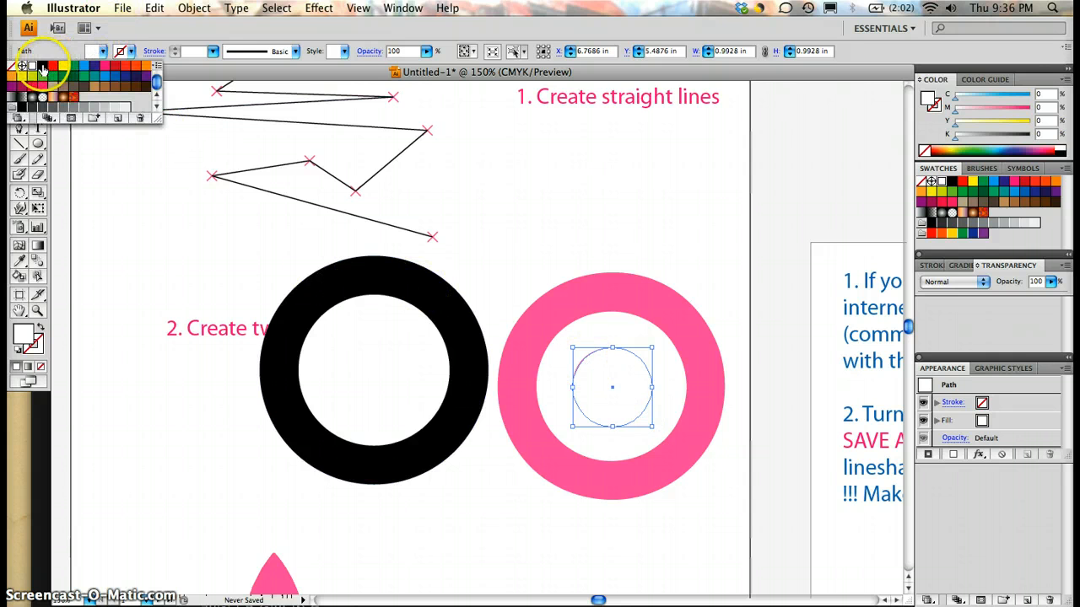
{"action": "left_click_drag", "start_coordinate": [638, 397], "coordinate": [391, 376]}
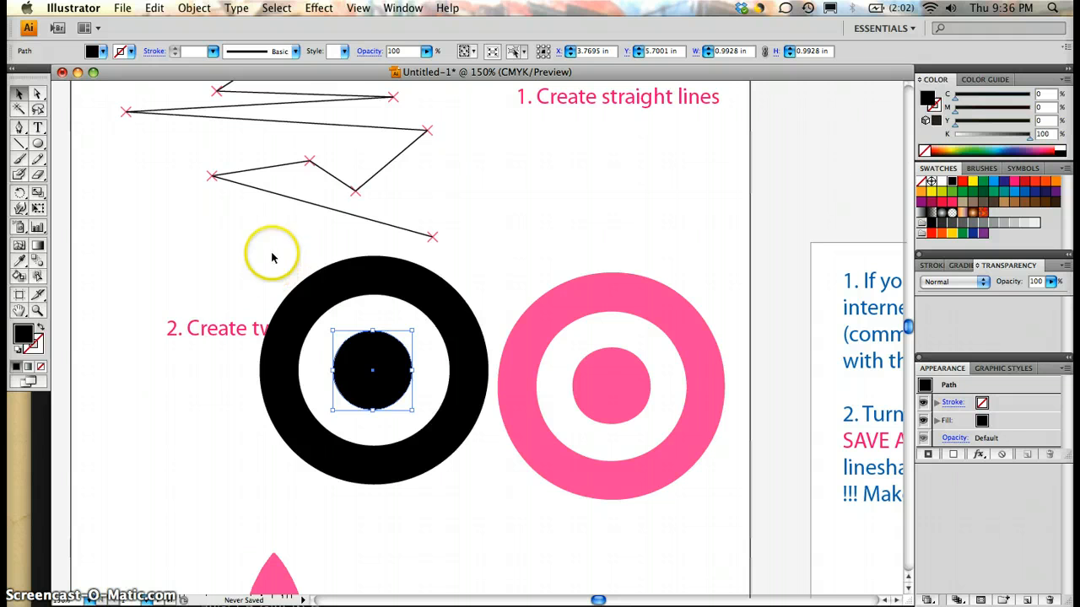
Step: Select the three stacked black and white circles without the heading text and move them together exactly over the pink target
{"action": "left_click_drag", "start_coordinate": [272, 257], "coordinate": [436, 480]}
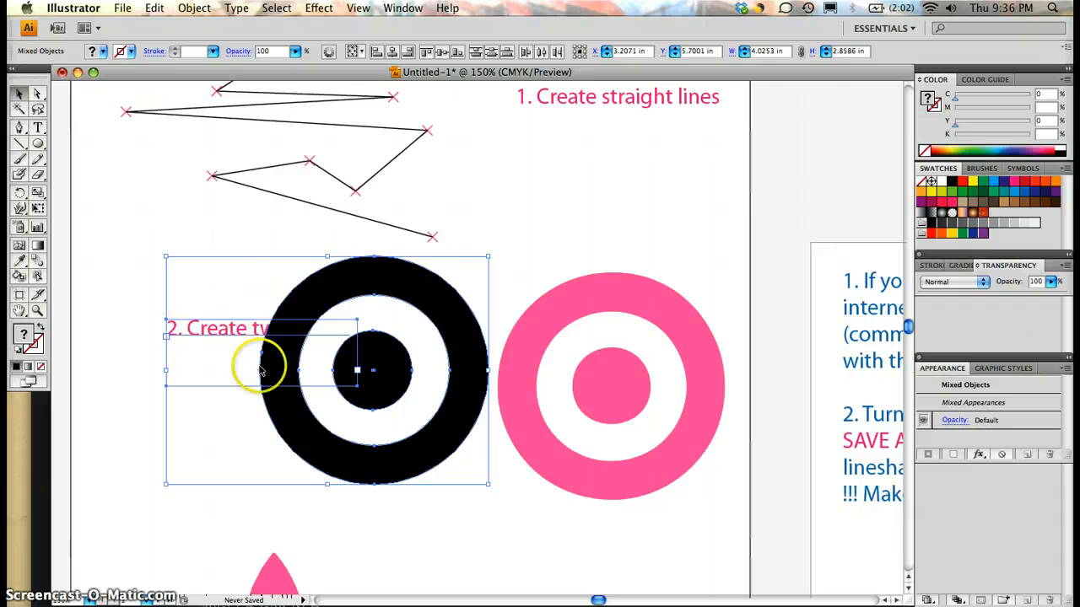
{"action": "mouse_move", "coordinate": [340, 304]}
{"action": "left_mouse_down"}
{"action": "mouse_move", "coordinate": [535, 305]}
{"action": "mouse_move", "coordinate": [349, 307]}
{"action": "left_mouse_up"}
{"action": "left_click", "coordinate": [330, 301]}
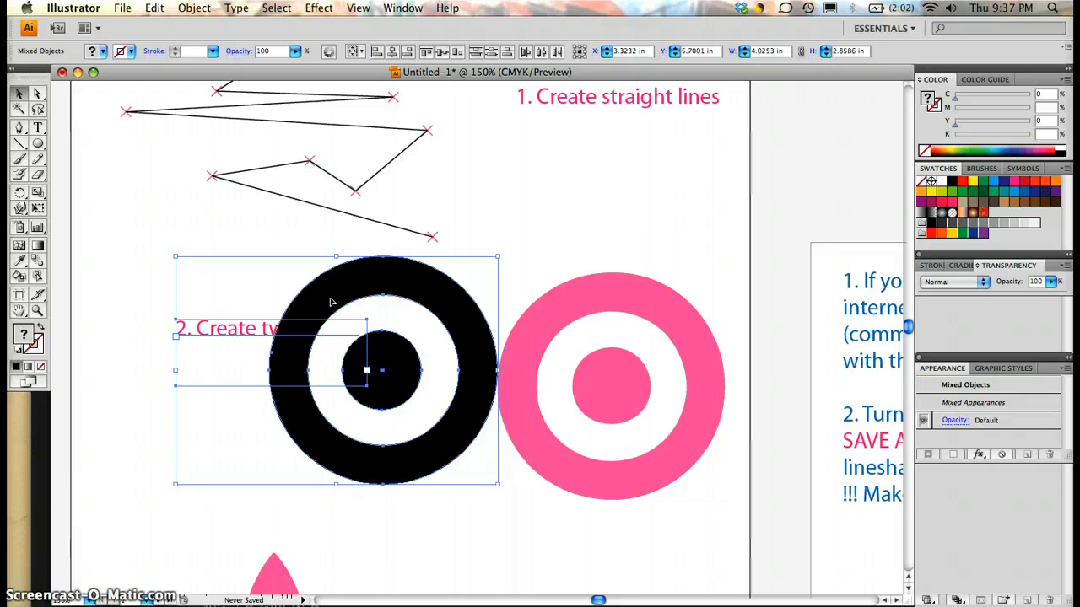
{"action": "left_click", "coordinate": [224, 331], "text": "shift"}
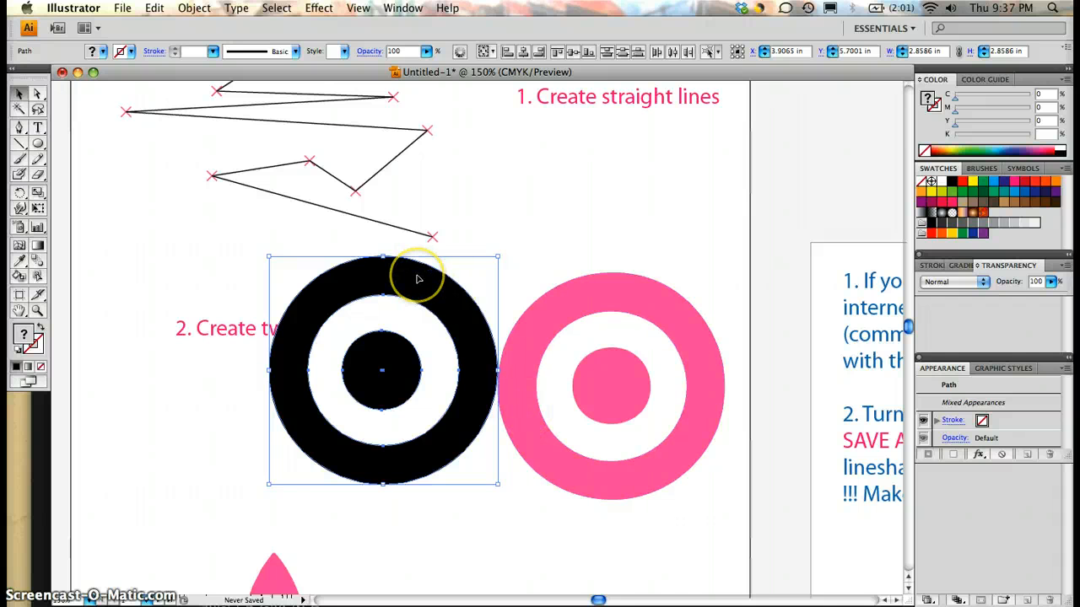
{"action": "left_click_drag", "start_coordinate": [417, 278], "coordinate": [643, 296]}
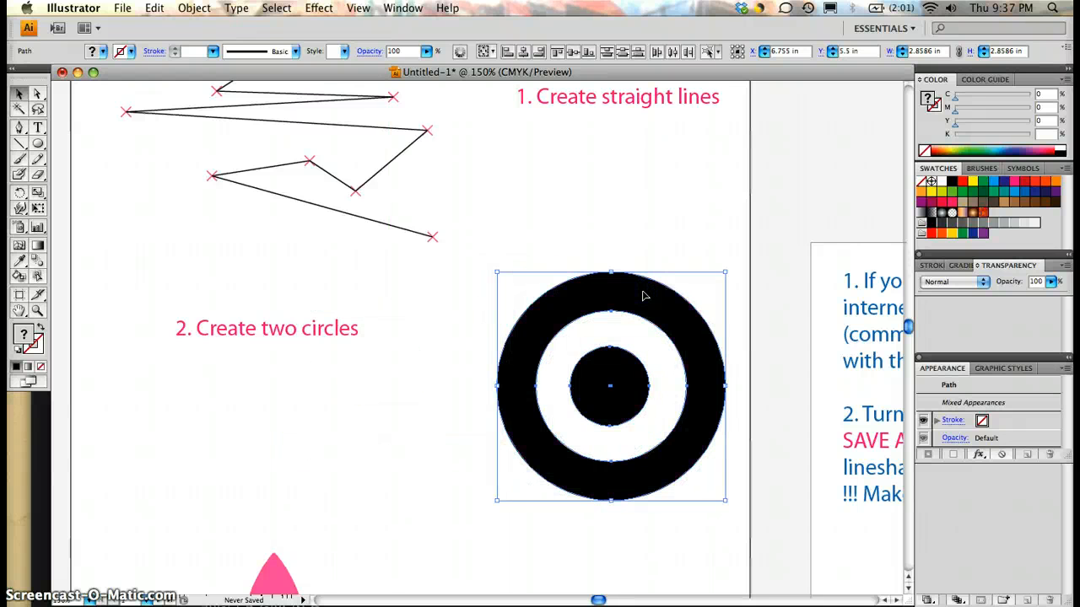
Step: Activate the Pen tool with no fill and a black stroke for tracing the pink trefoil logo
{"action": "scroll", "coordinate": [441, 343], "scroll_direction": "down", "scroll_amount": 3}
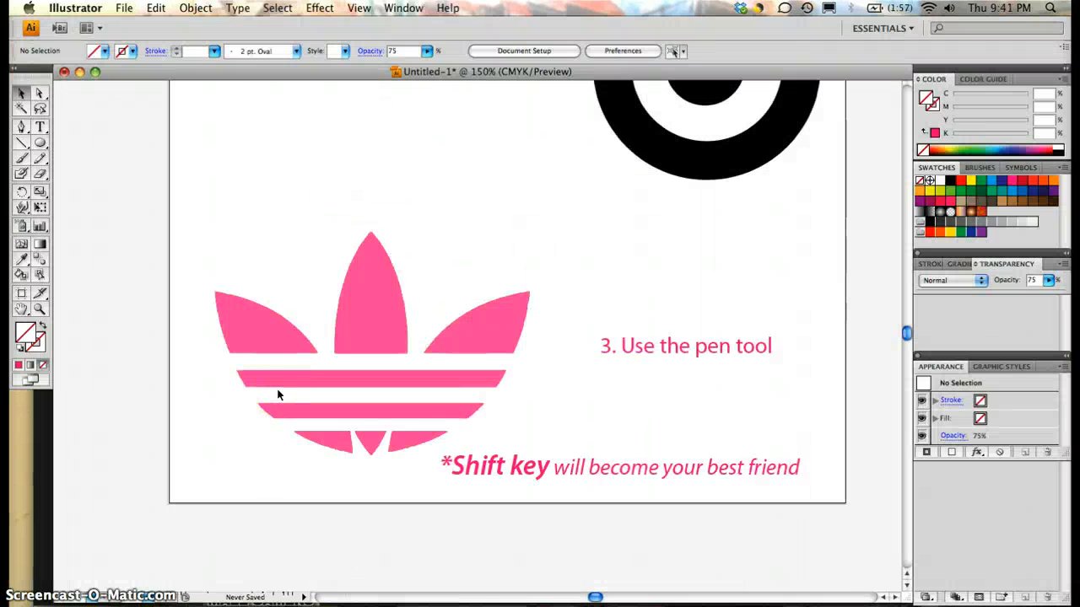
{"action": "left_click", "coordinate": [282, 355]}
{"action": "scroll", "coordinate": [281, 354], "scroll_direction": "up", "scroll_amount": 4}
{"action": "scroll", "coordinate": [282, 355], "scroll_direction": "down", "scroll_amount": 1}
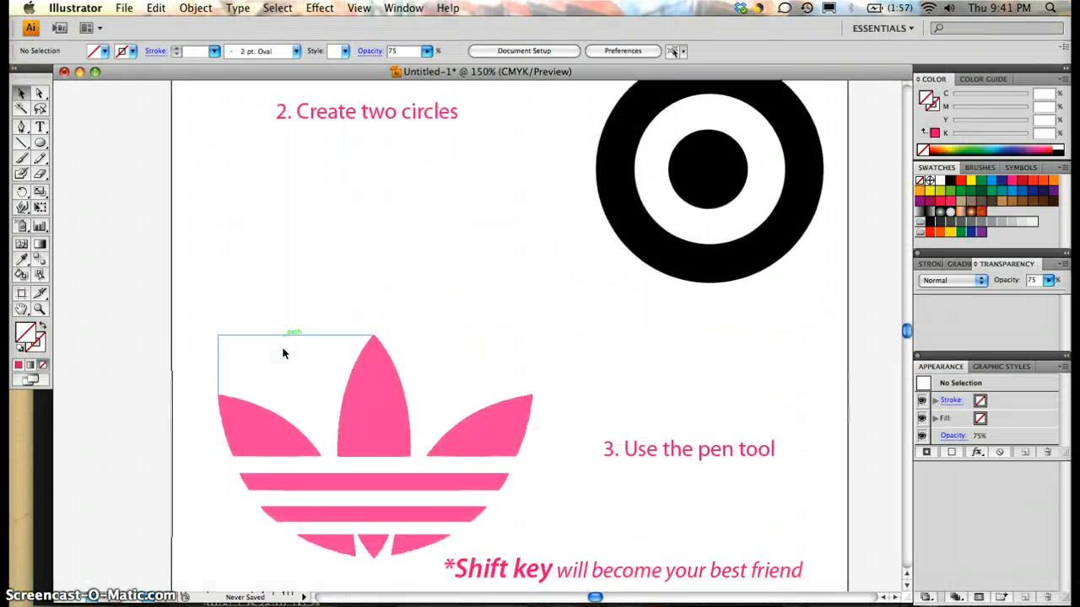
{"action": "scroll", "coordinate": [283, 353], "scroll_direction": "down", "scroll_amount": 1}
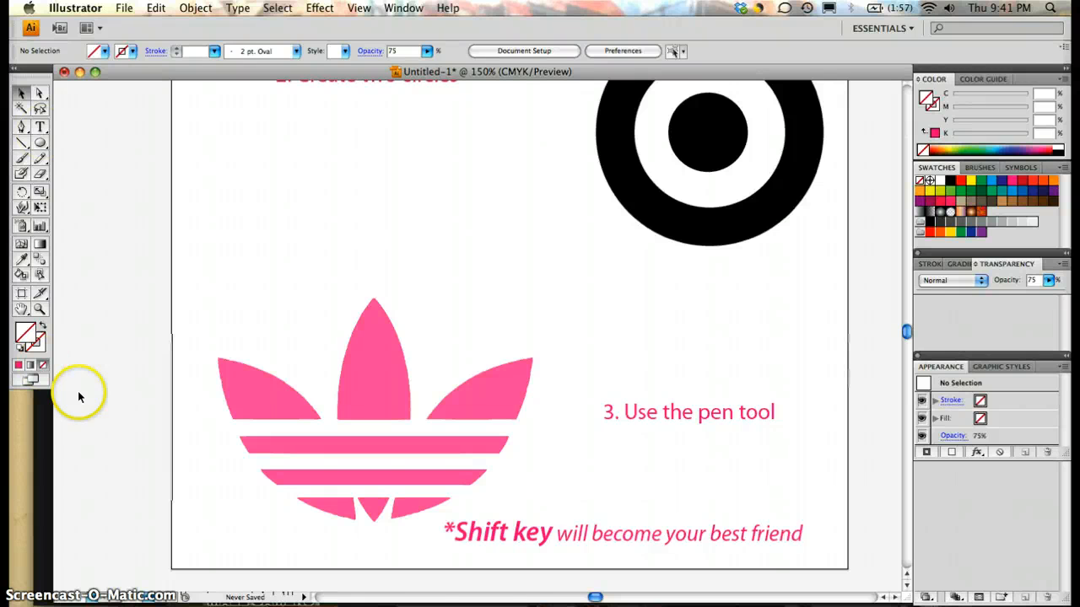
{"action": "left_click", "coordinate": [20, 131]}
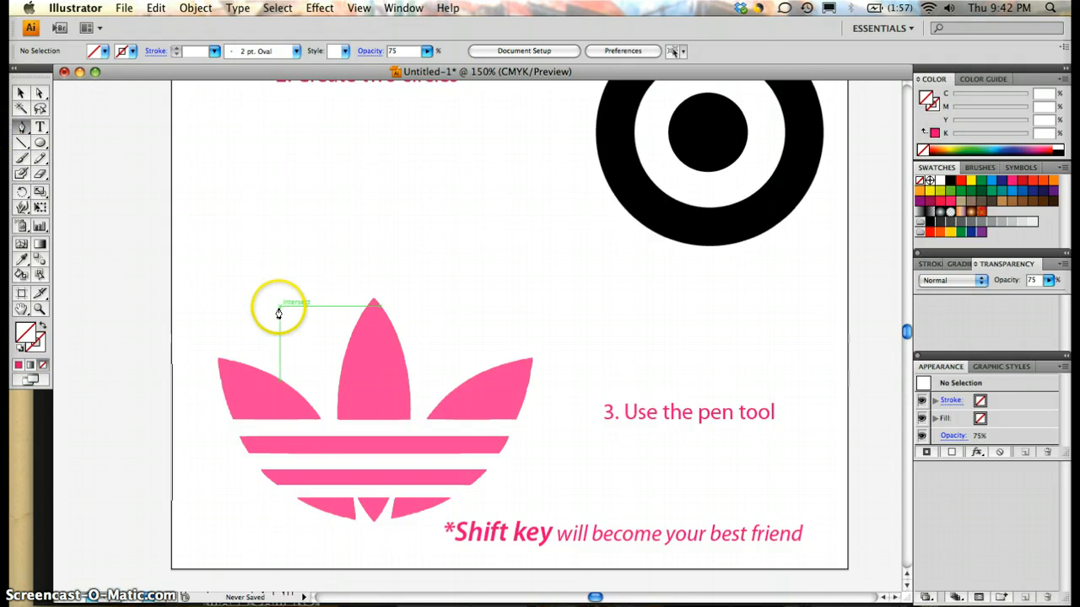
{"action": "left_click", "coordinate": [103, 53]}
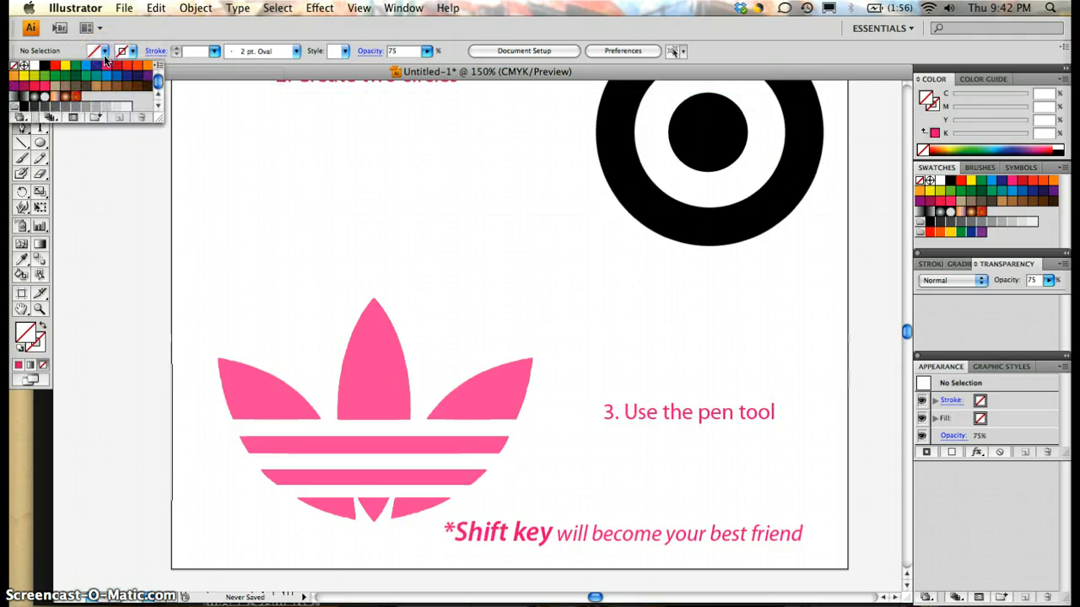
{"action": "left_click", "coordinate": [44, 65]}
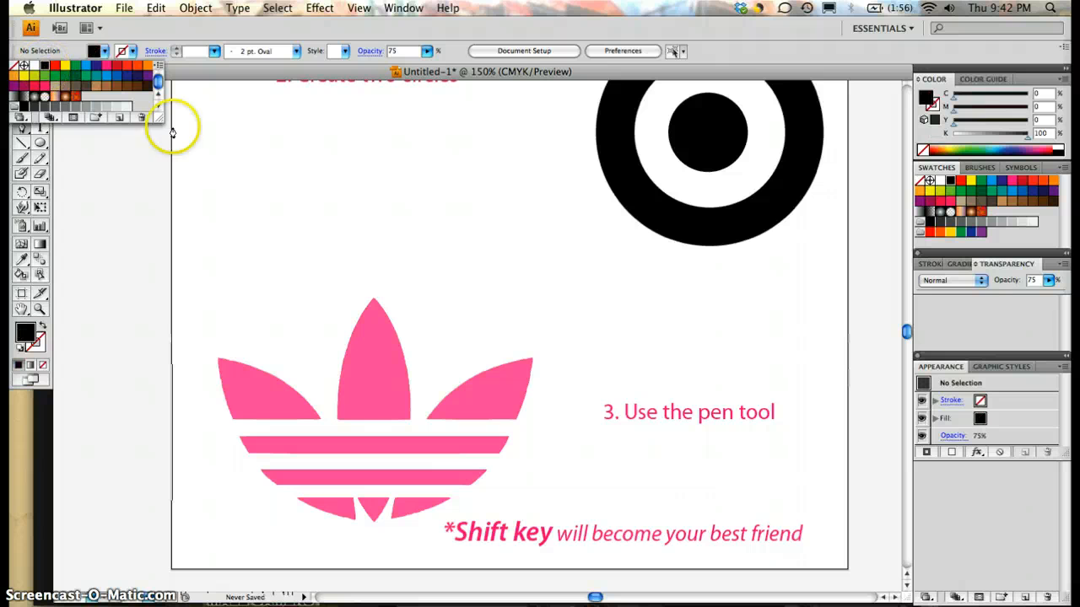
{"action": "left_click", "coordinate": [106, 52]}
{"action": "left_click", "coordinate": [106, 53]}
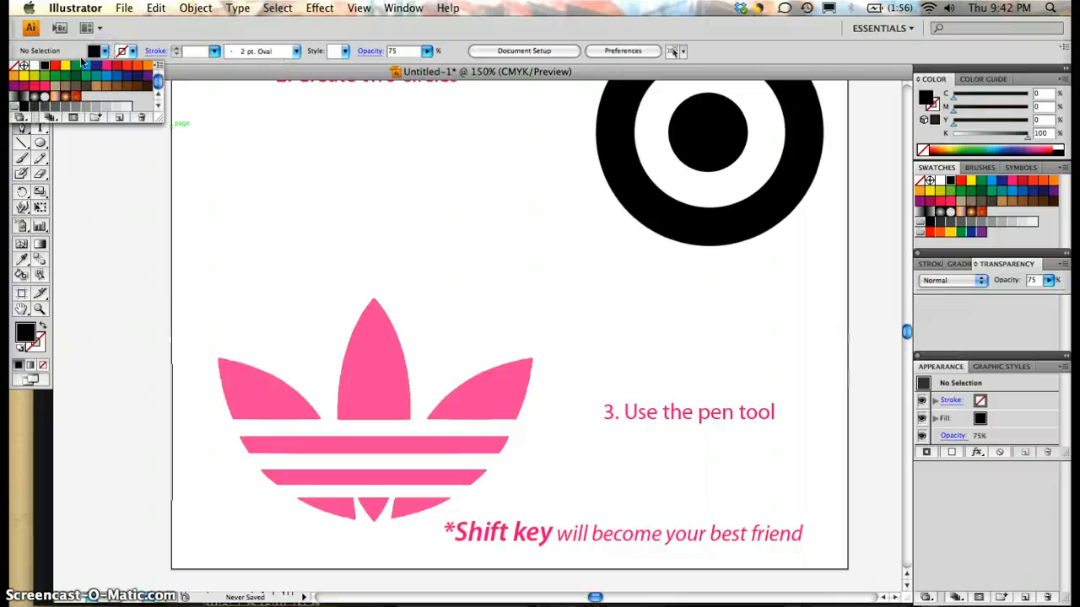
{"action": "left_click", "coordinate": [16, 65]}
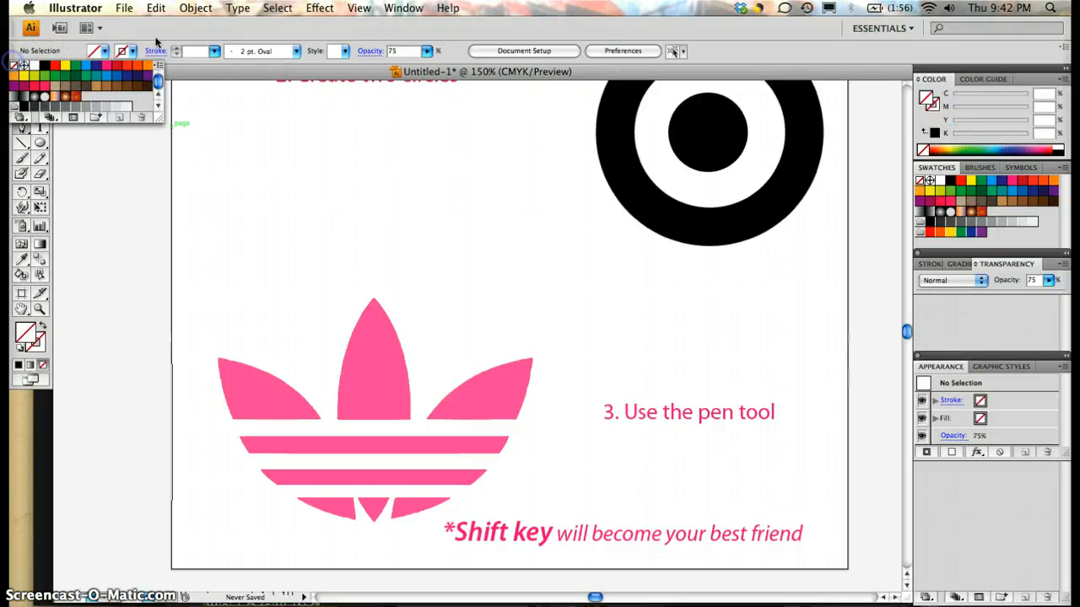
{"action": "left_click", "coordinate": [132, 53]}
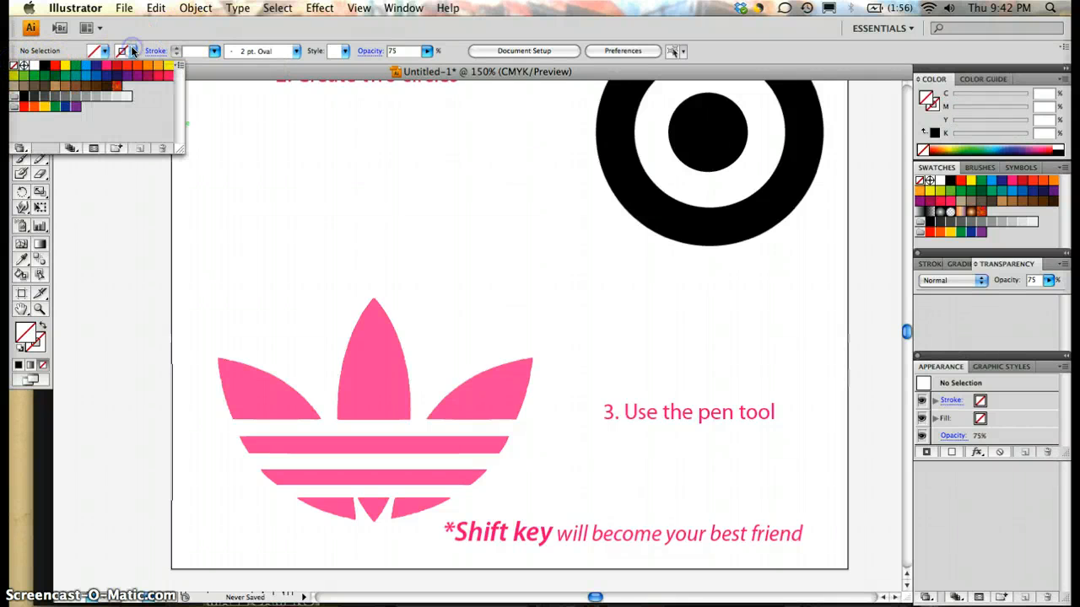
{"action": "left_click", "coordinate": [46, 74]}
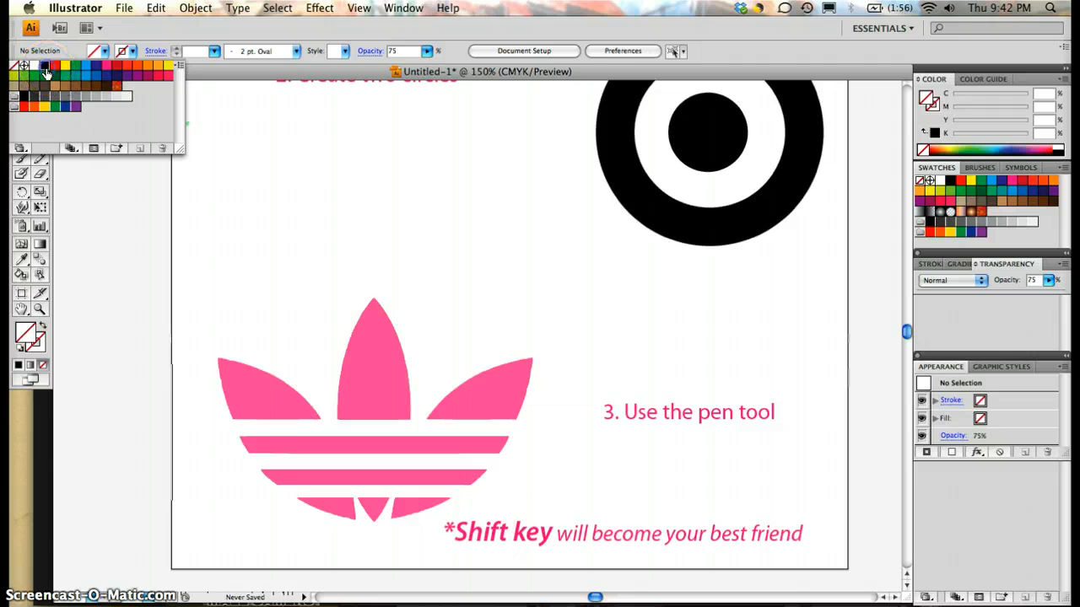
{"action": "key", "text": "p"}
Step: Start a Pen path with an anchor point on the outer tip of the trefoil's left leaf
{"action": "left_click", "coordinate": [255, 312]}
{"action": "left_click", "coordinate": [242, 392]}
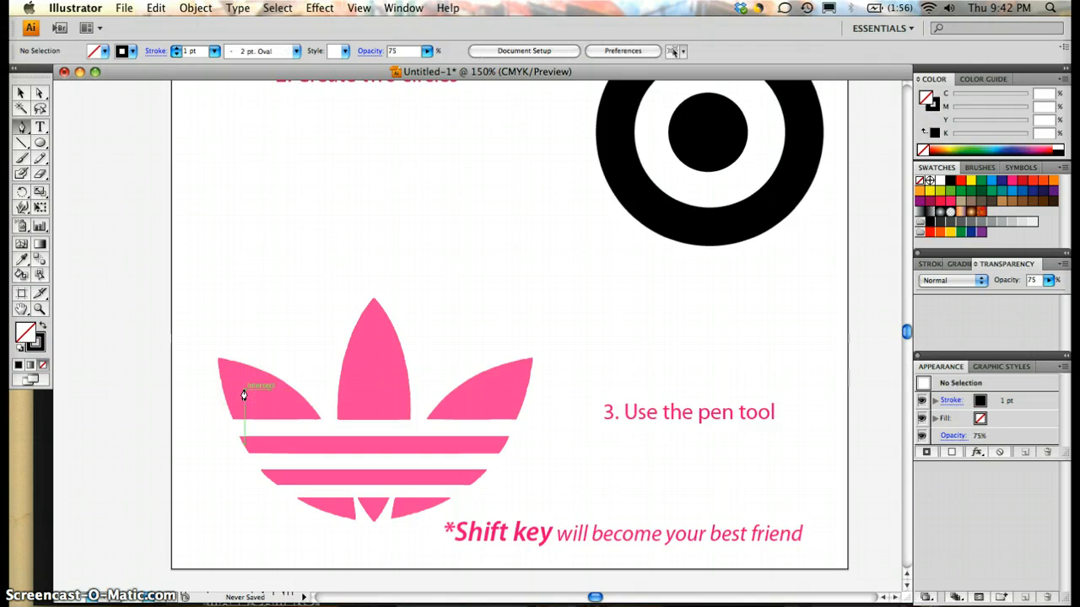
{"action": "left_click", "coordinate": [217, 362]}
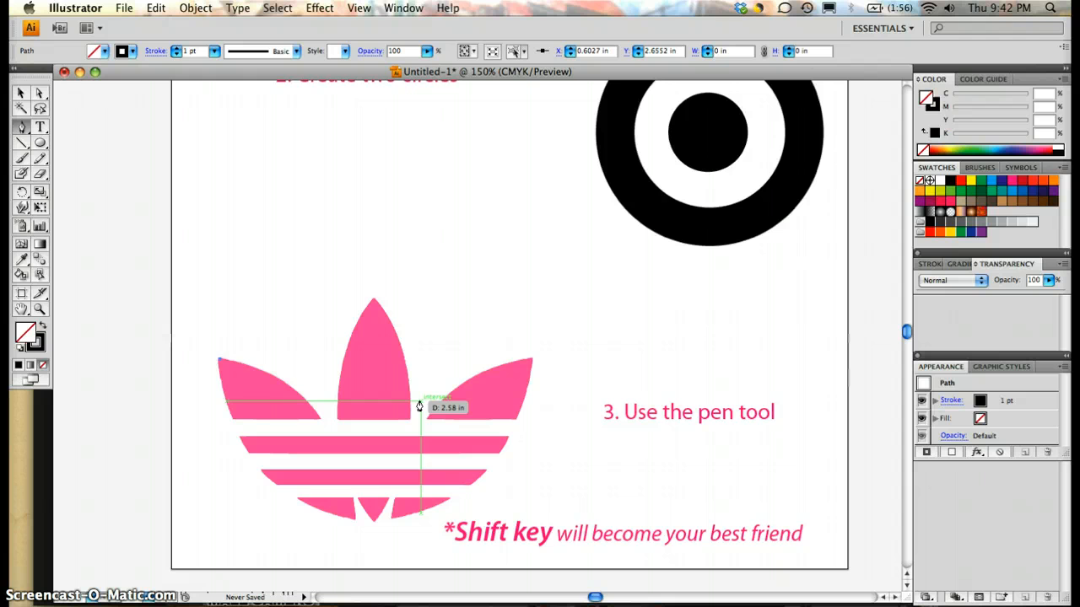
Step: Try a curved segment from the left leaf's tip to a point above the middle leaf, and undo it
{"action": "left_click", "coordinate": [376, 393]}
{"action": "left_click", "coordinate": [217, 361]}
{"action": "left_click", "coordinate": [379, 236]}
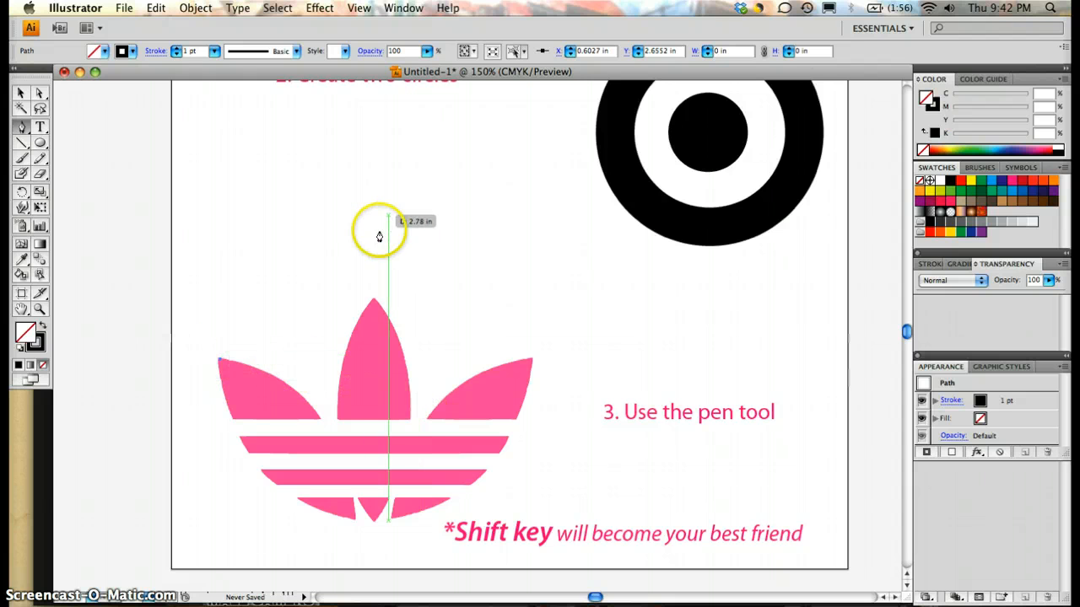
{"action": "left_click", "coordinate": [372, 245]}
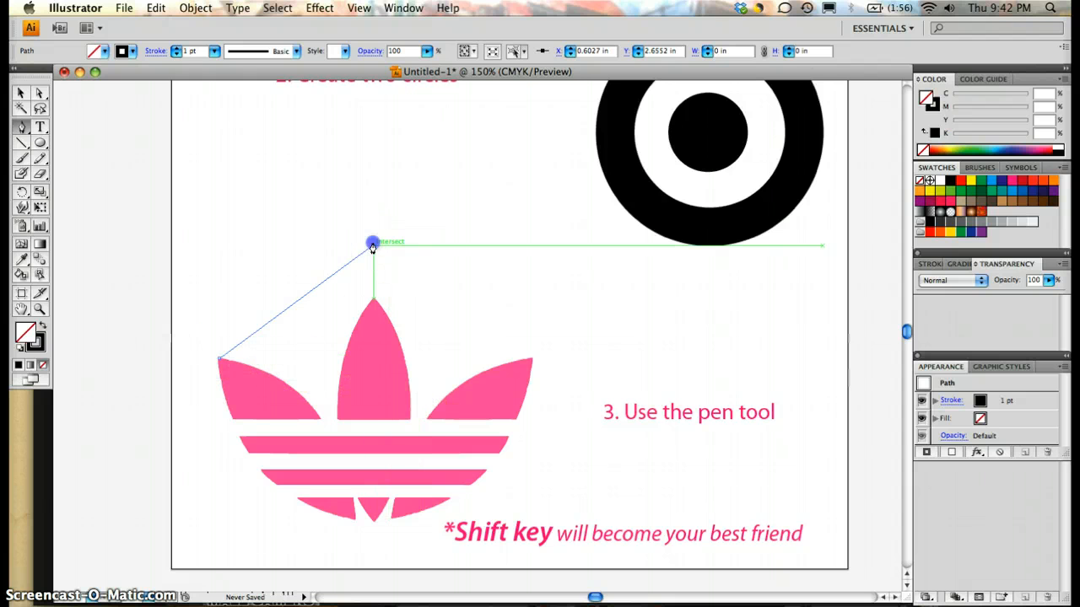
{"action": "left_click_drag", "start_coordinate": [372, 247], "coordinate": [477, 287]}
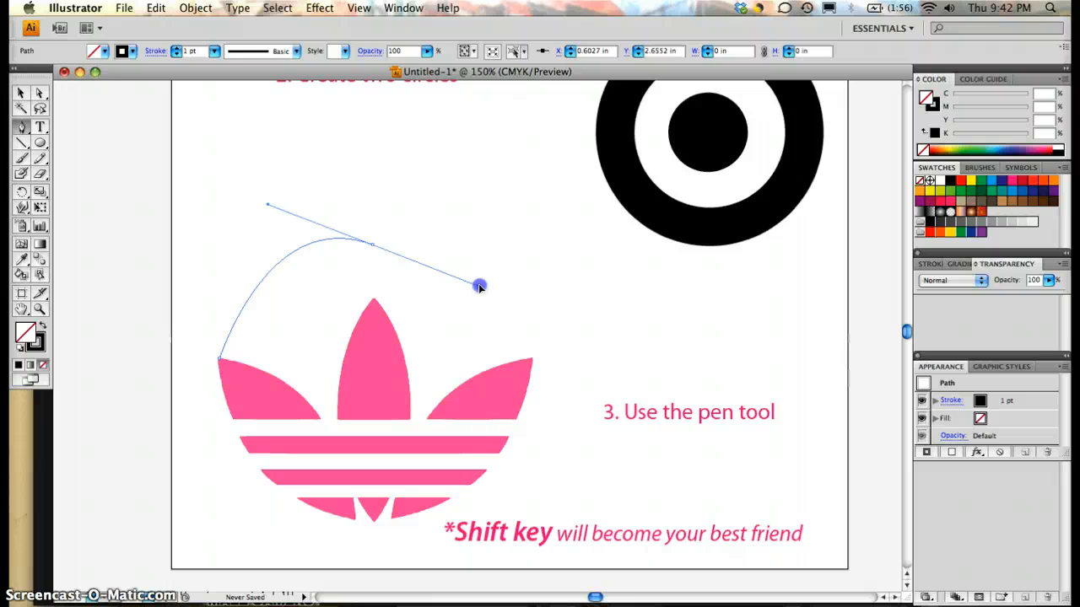
{"action": "mouse_move", "coordinate": [478, 287]}
{"action": "left_mouse_down"}
{"action": "mouse_move", "coordinate": [258, 323]}
{"action": "mouse_move", "coordinate": [573, 294]}
{"action": "mouse_move", "coordinate": [553, 315]}
{"action": "left_mouse_up"}
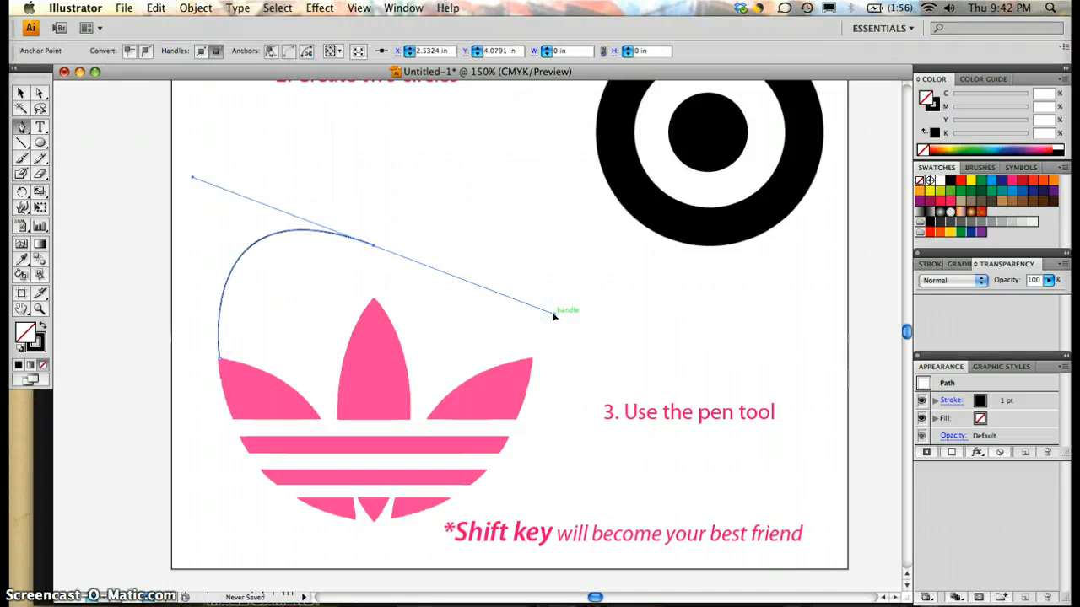
{"action": "key", "text": "super"}
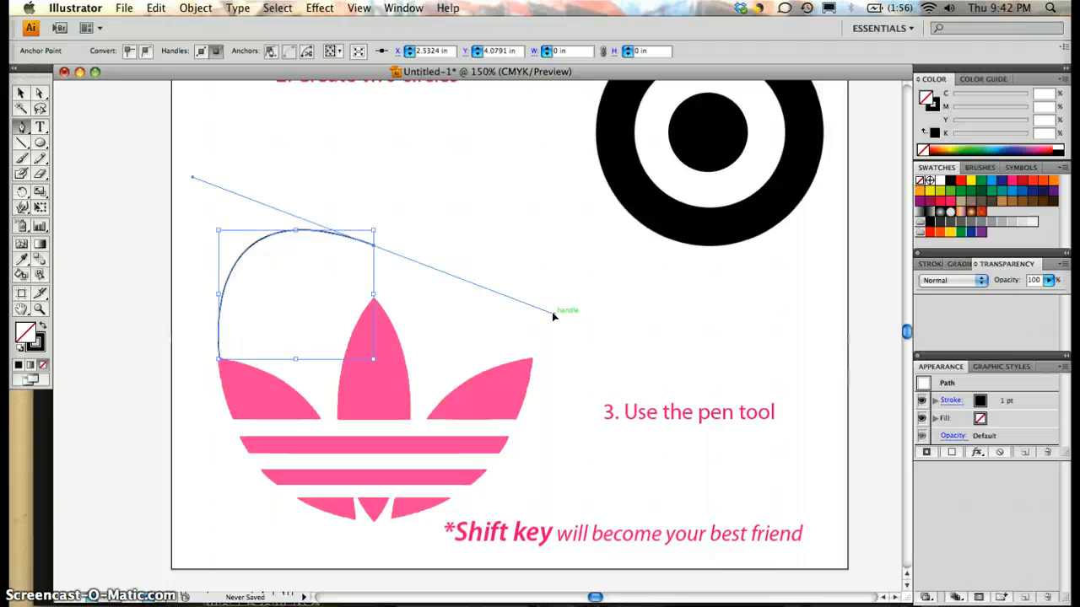
{"action": "key", "text": "super+z"}
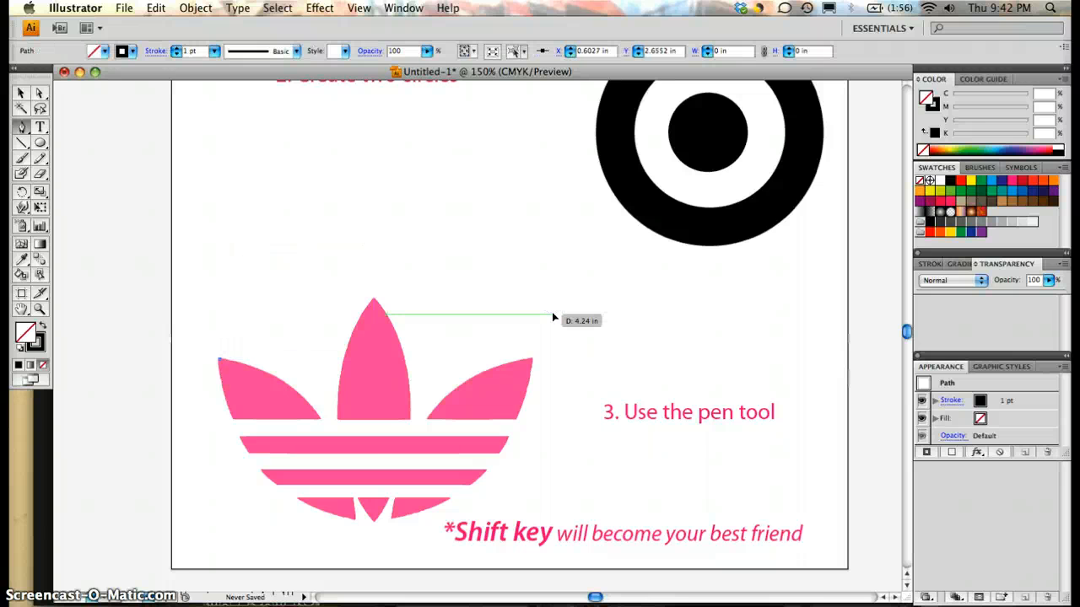
Step: Trace the left leaf's upper edge with a curved segment ending at its inner lower corner
{"action": "left_click", "coordinate": [318, 418]}
{"action": "left_click_drag", "start_coordinate": [323, 434], "coordinate": [343, 468]}
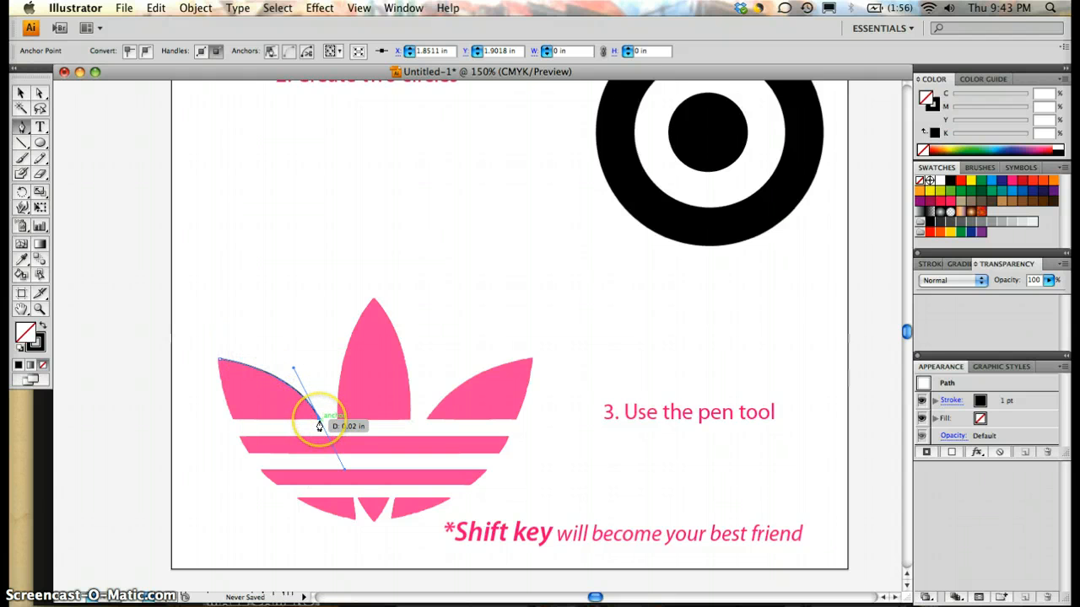
{"action": "left_click", "coordinate": [234, 422]}
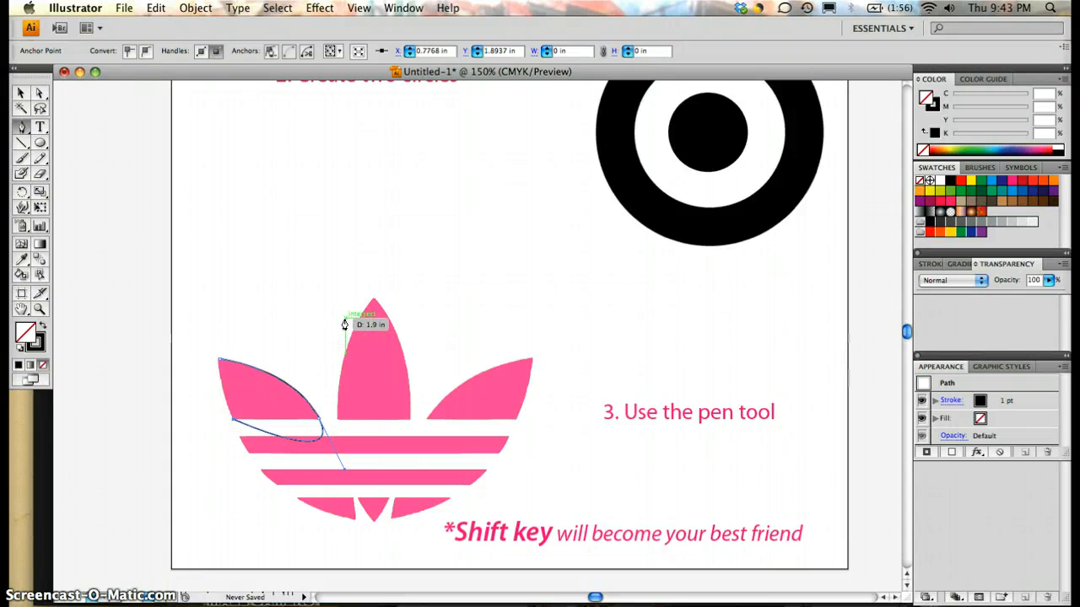
{"action": "key", "text": "super+z"}
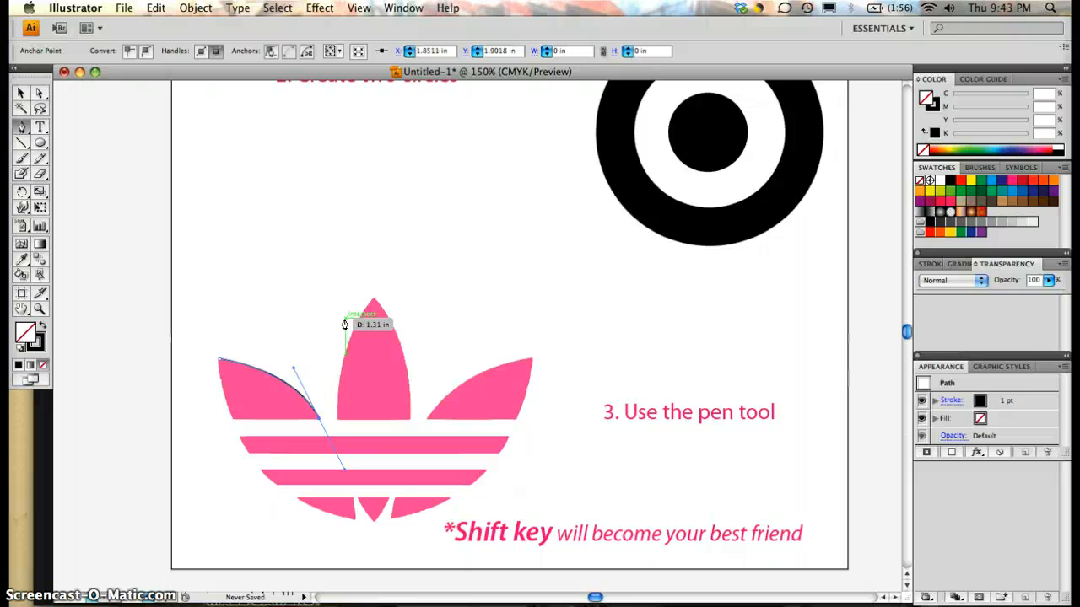
Step: Remove the outgoing handle at the inner corner and add a straight segment along the left leaf's bottom edge to its outer lower corner
{"action": "left_click", "coordinate": [318, 419]}
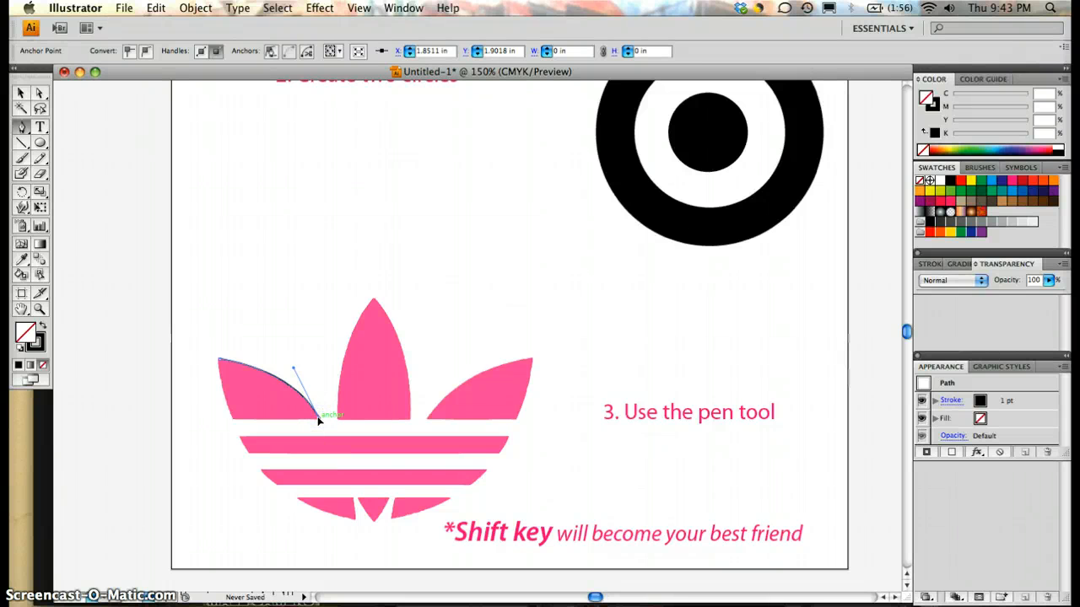
{"action": "left_click_drag", "start_coordinate": [318, 419], "coordinate": [233, 424]}
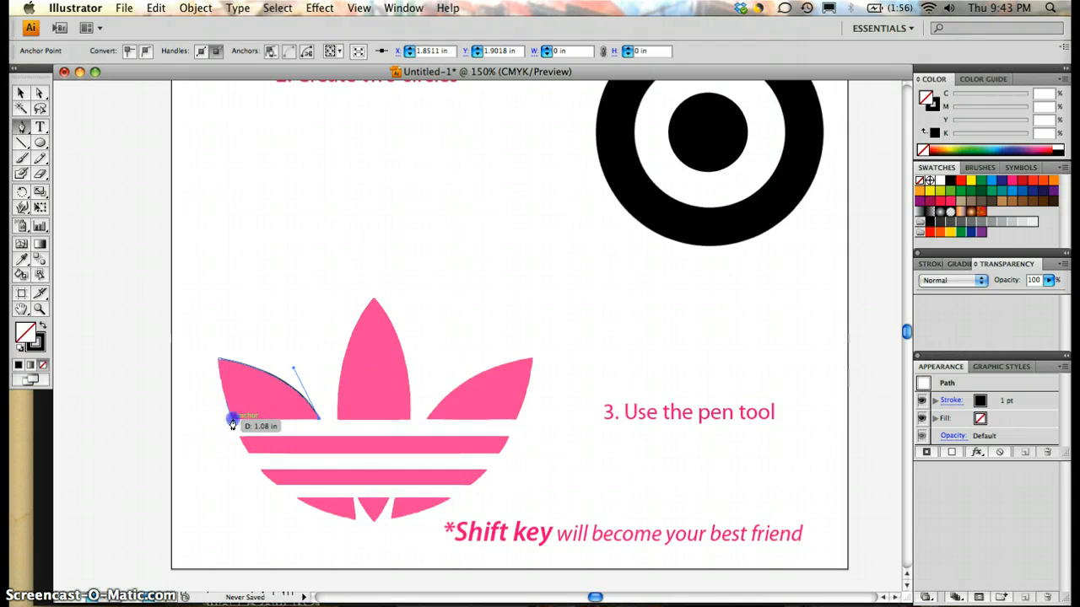
{"action": "left_click", "coordinate": [232, 424]}
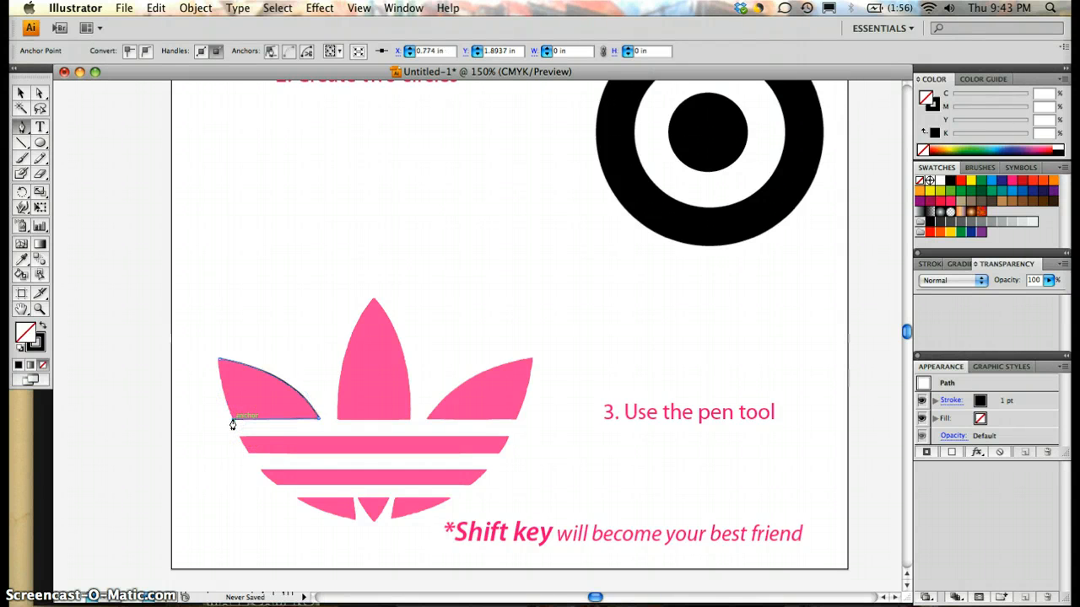
Step: Close the left leaf's path at its starting tip, curving the last segment along the leaf's outer edge
{"action": "left_click_drag", "start_coordinate": [231, 405], "coordinate": [219, 364]}
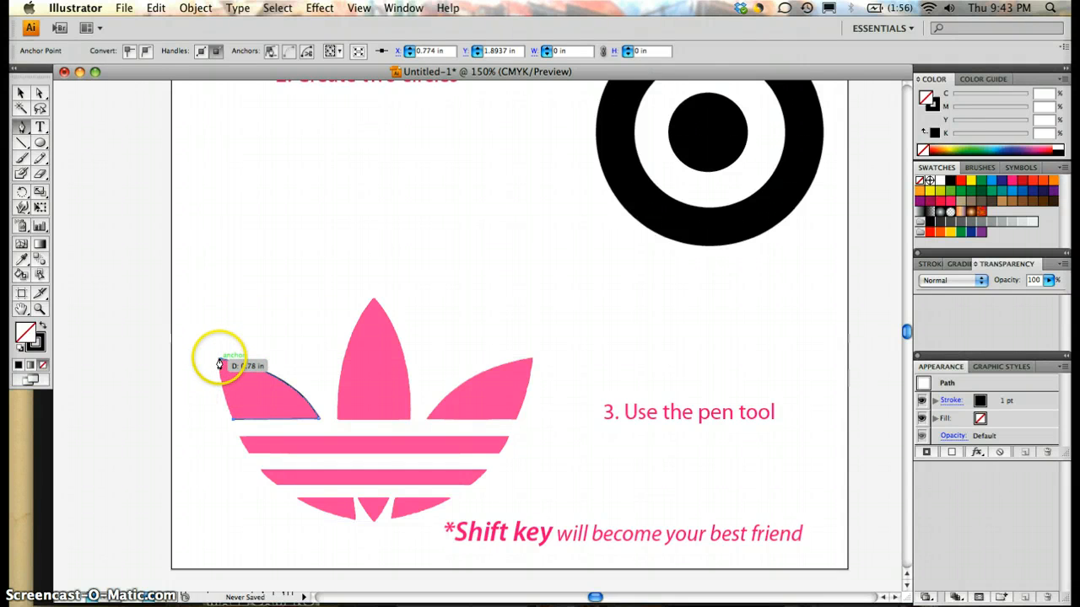
{"action": "left_click", "coordinate": [220, 363]}
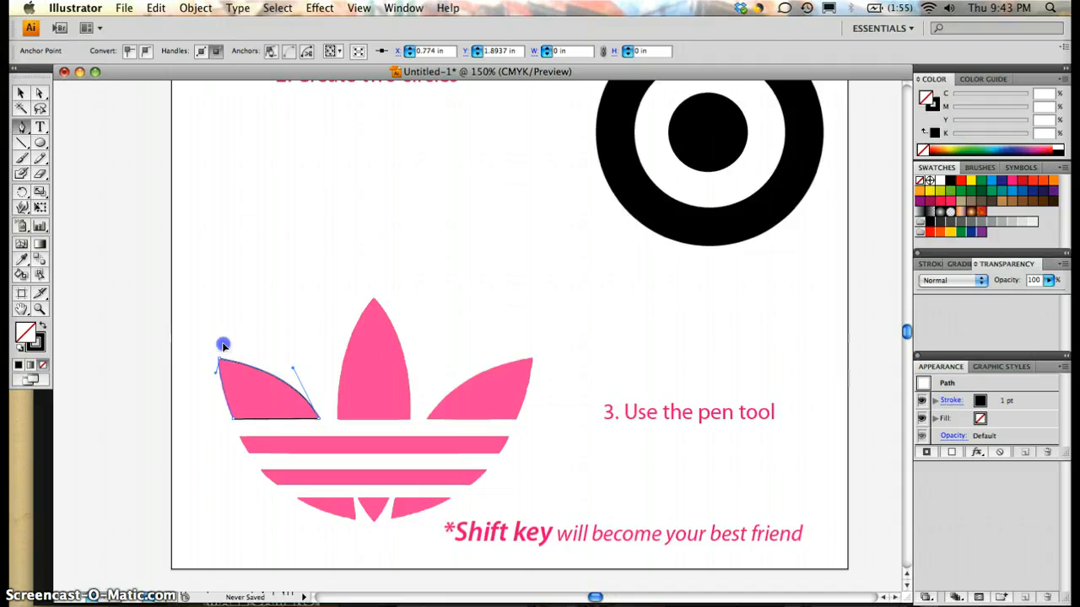
{"action": "mouse_move", "coordinate": [222, 344]}
{"action": "left_mouse_down"}
{"action": "mouse_move", "coordinate": [219, 312]}
{"action": "mouse_move", "coordinate": [260, 306]}
{"action": "mouse_move", "coordinate": [216, 327]}
{"action": "left_mouse_up"}
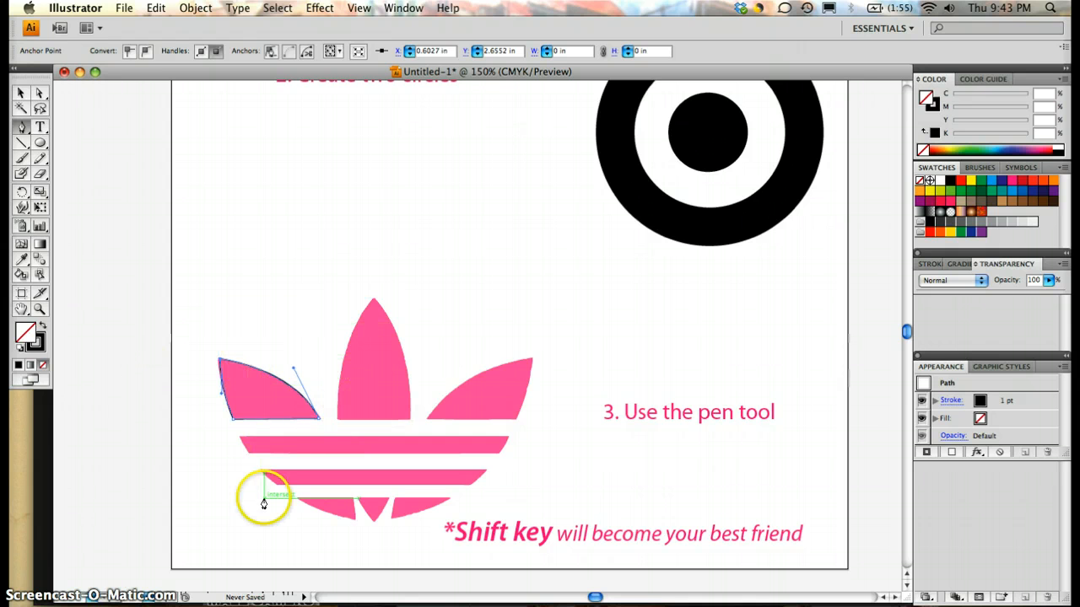